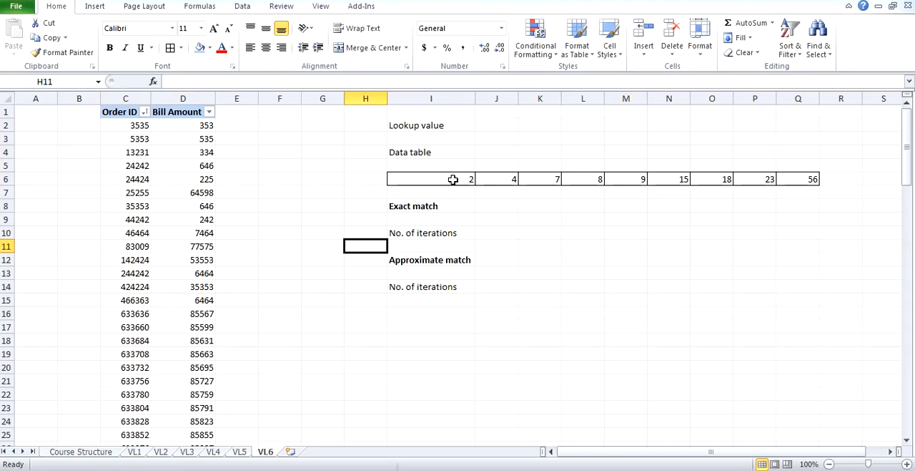
Enter 23 as the lookup value in cell J2, taken from the data table range I6:Q6.
drag(453, 180, 782, 180)
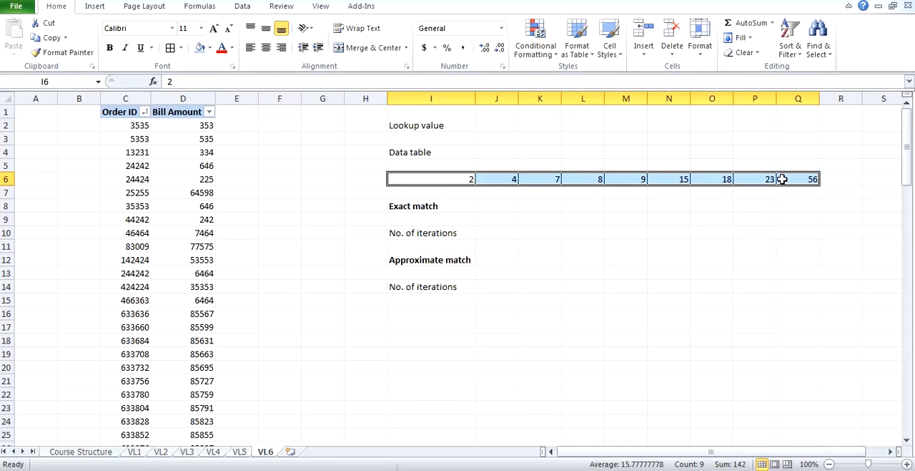
click(783, 180)
click(769, 179)
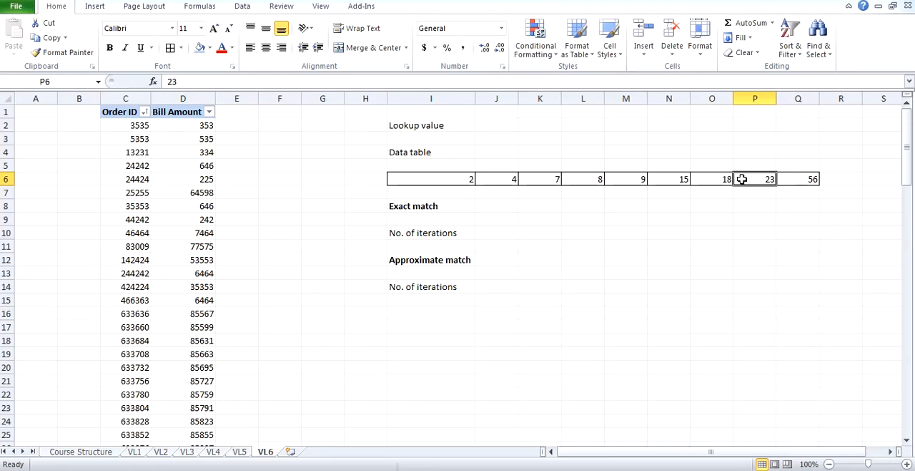
click(505, 126)
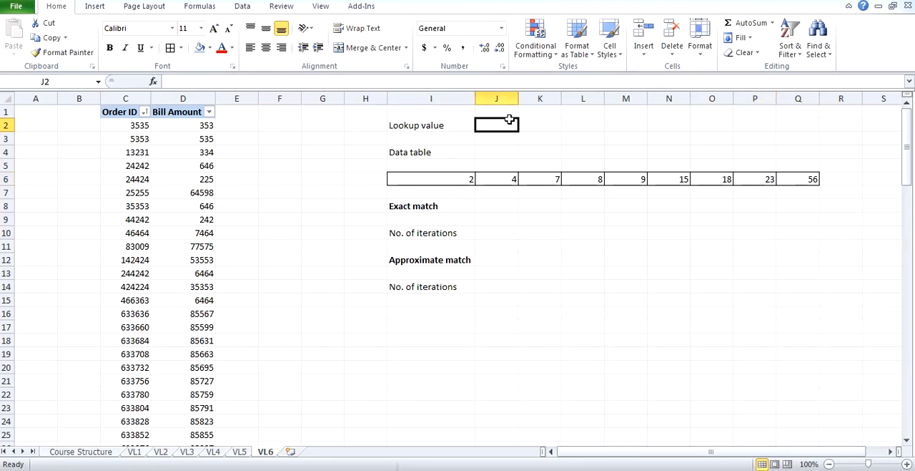
text(23)
click(580, 140)
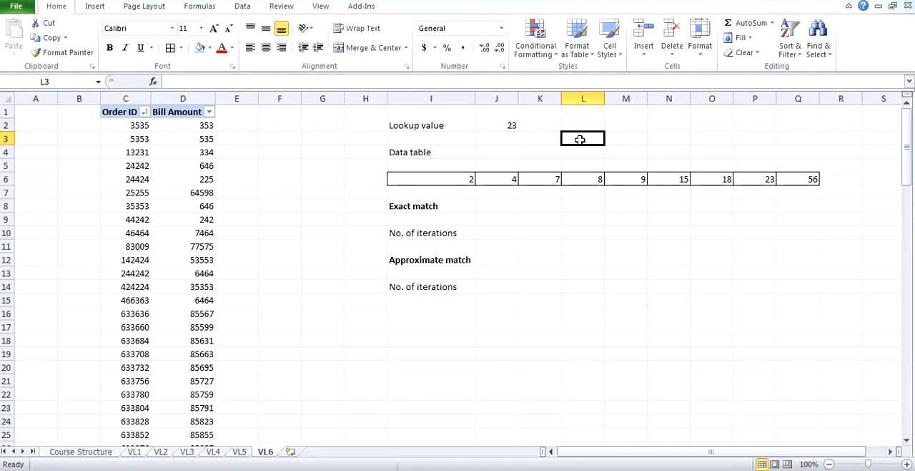
Walk through the data table cell by cell from I6 to P6, twice, checking each value against the lookup value.
click(454, 179)
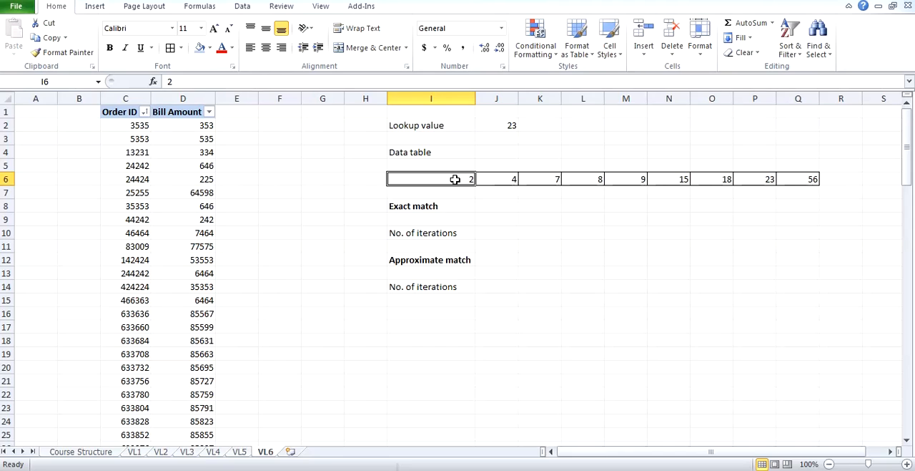
click(494, 179)
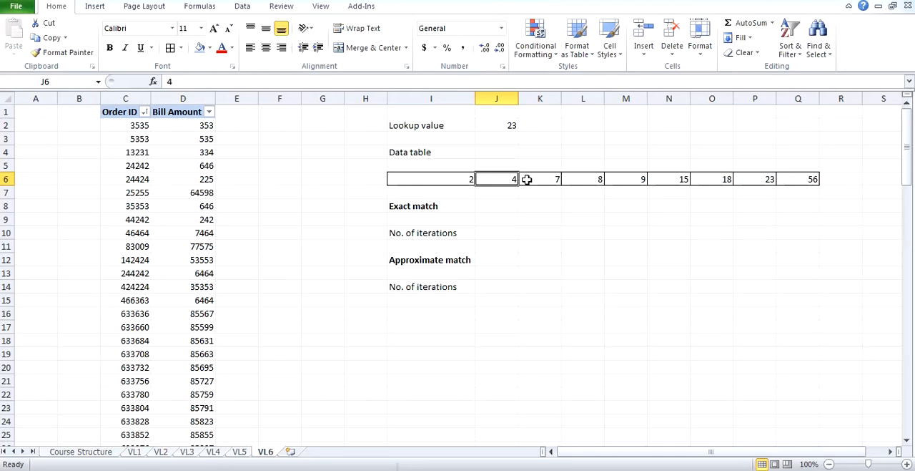
click(530, 179)
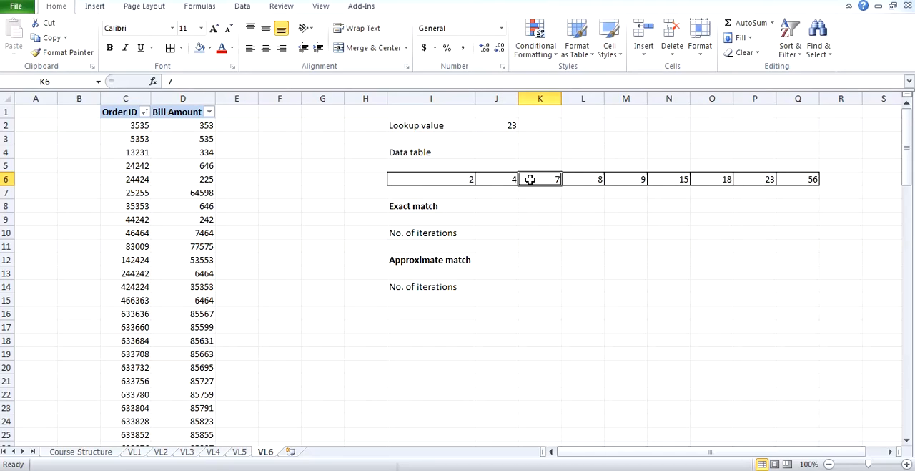
click(579, 179)
click(627, 179)
click(662, 176)
click(719, 177)
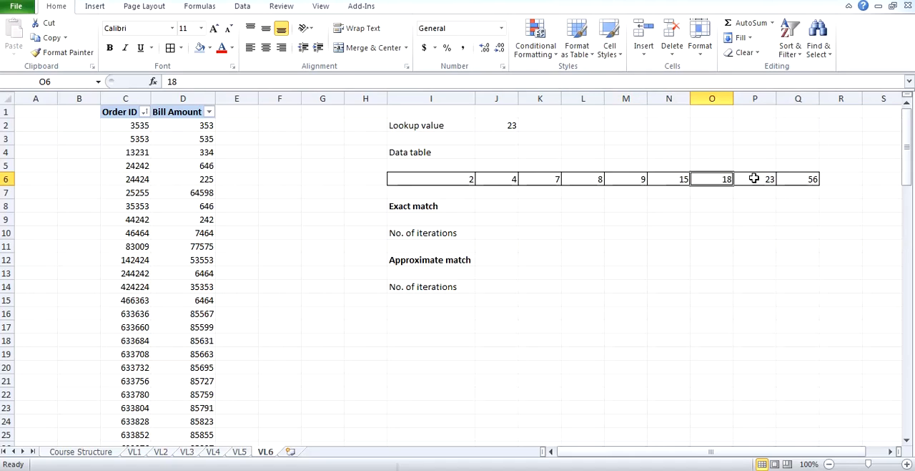
click(753, 178)
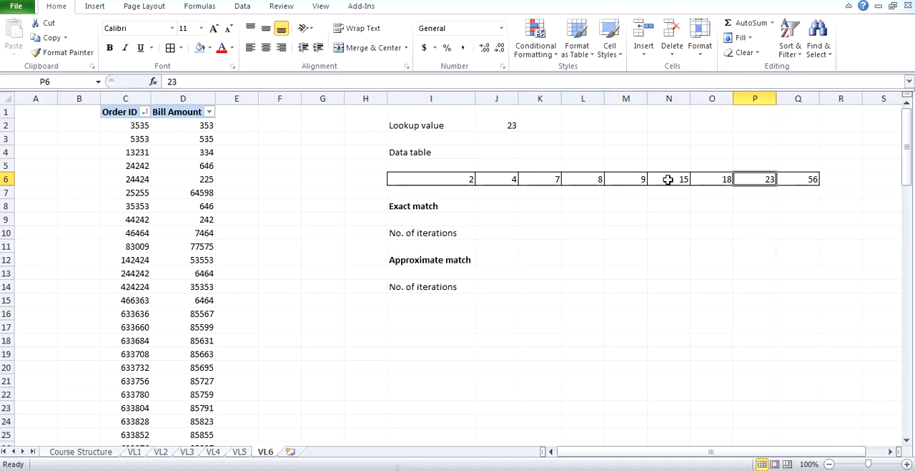
click(467, 179)
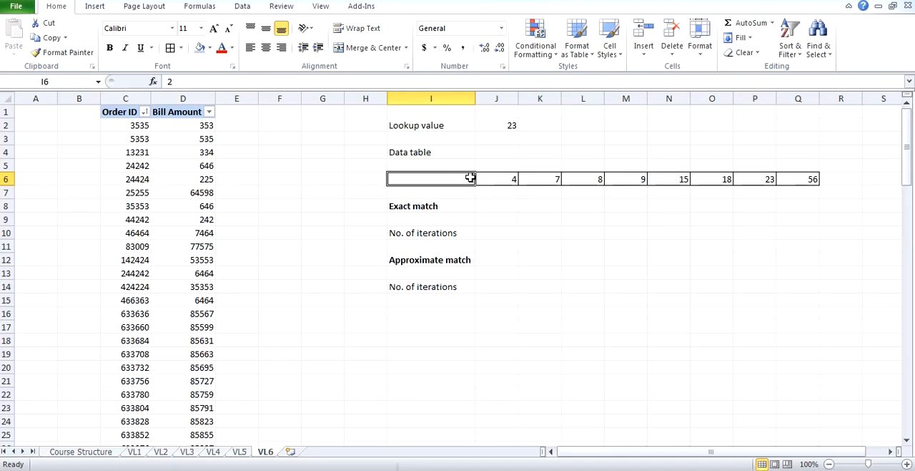
click(513, 177)
click(547, 178)
click(580, 178)
click(616, 179)
click(664, 178)
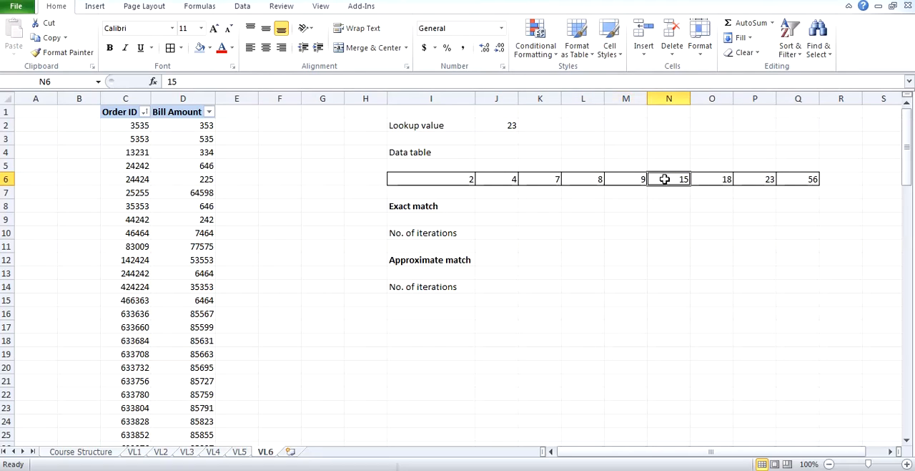
click(721, 181)
click(756, 180)
Enter 8 as the number of iterations for the exact match in cell J10.
click(506, 234)
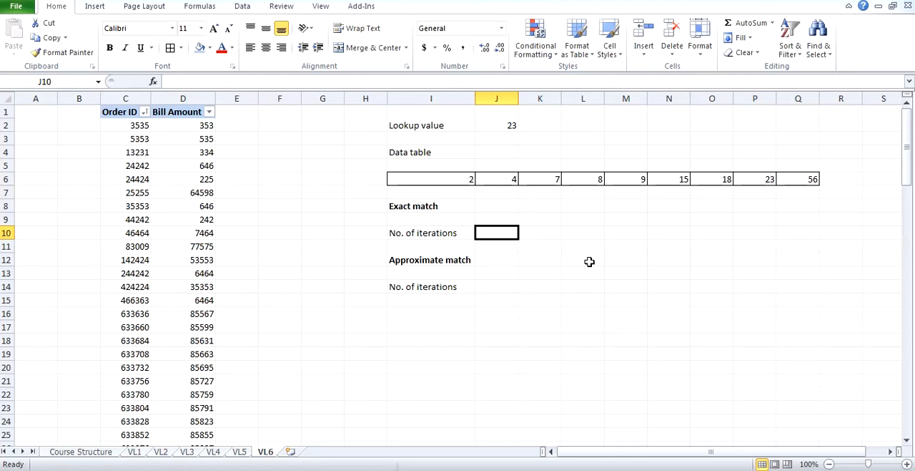
text(8)
key(Return)
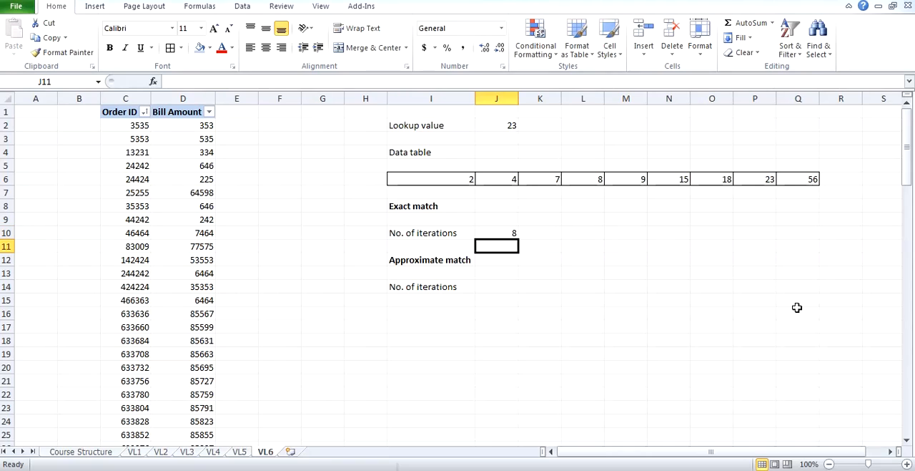
key(Down)
key(Down)
key(Down)
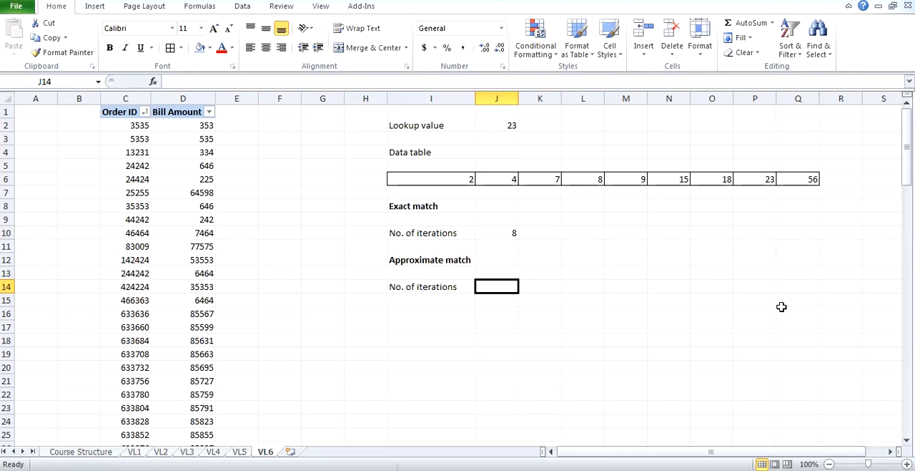
Highlight the middle value of the data table, cell M6, with a yellow fill.
click(459, 183)
click(490, 183)
click(532, 184)
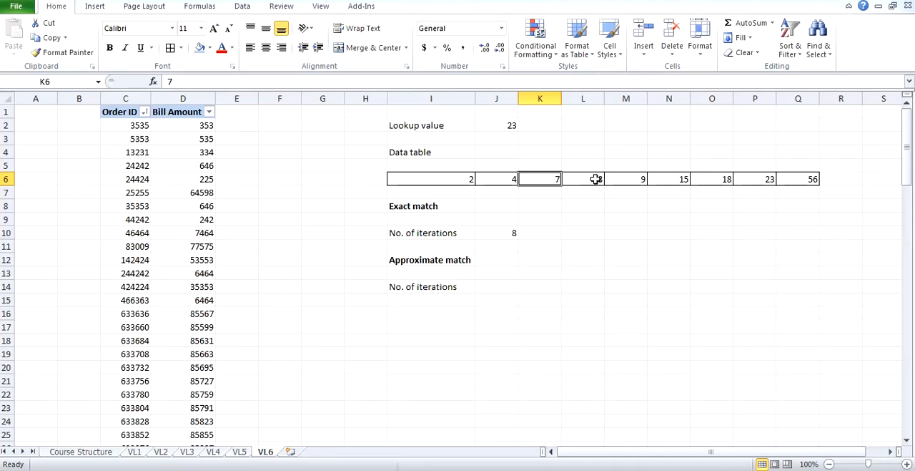
drag(454, 182, 795, 179)
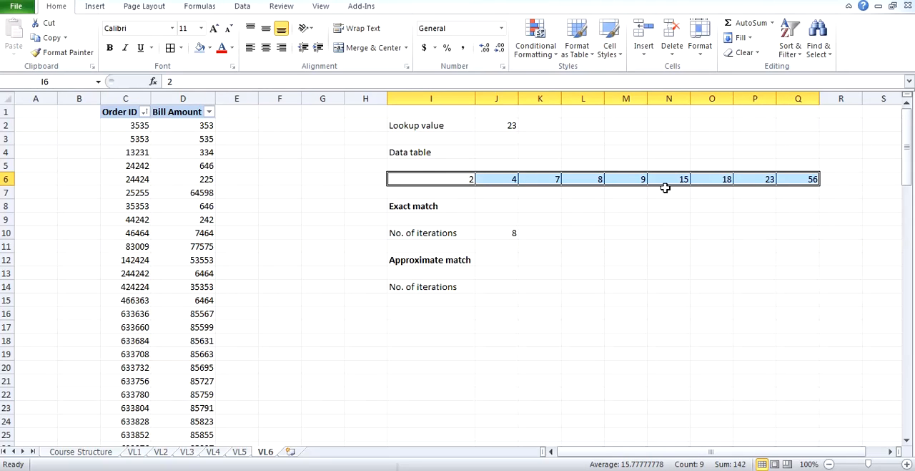
click(639, 182)
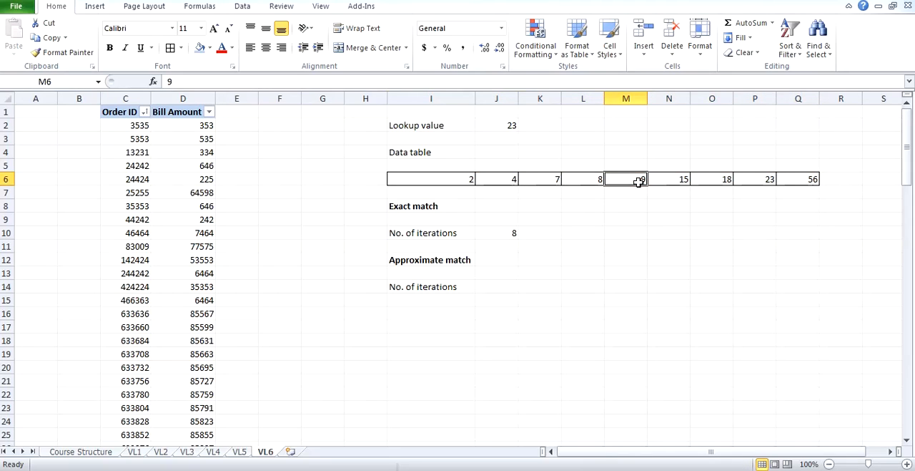
click(209, 48)
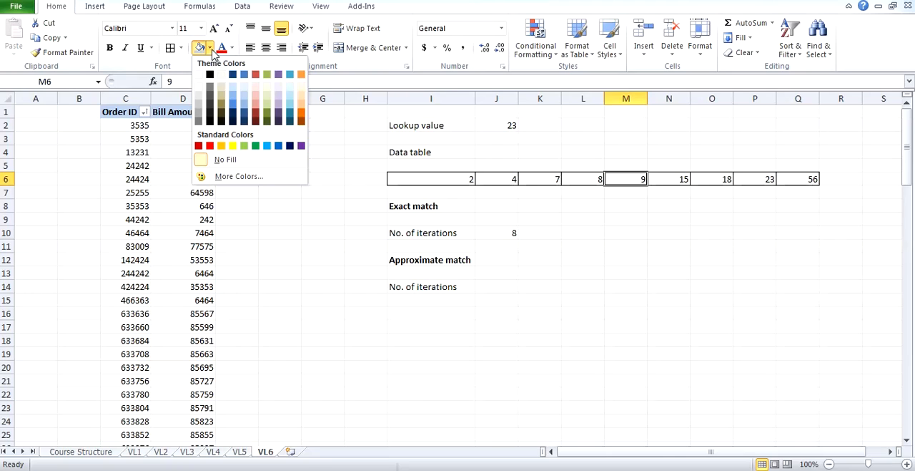
click(232, 143)
click(552, 203)
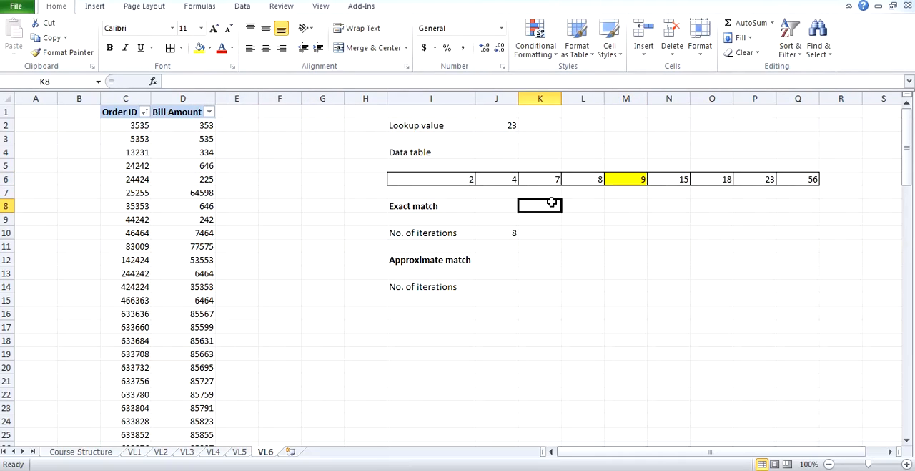
Compare the lookup value in J2 with the middle cell M6 and examine the table portions before and after it.
click(511, 116)
click(635, 180)
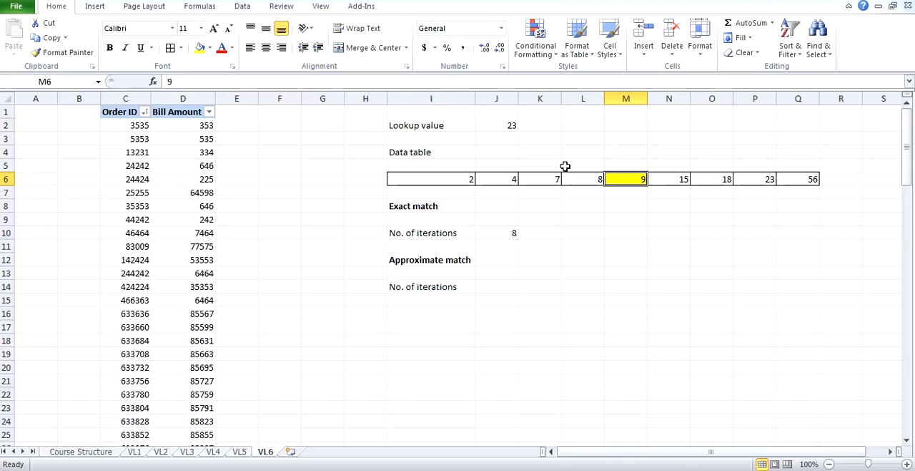
click(585, 179)
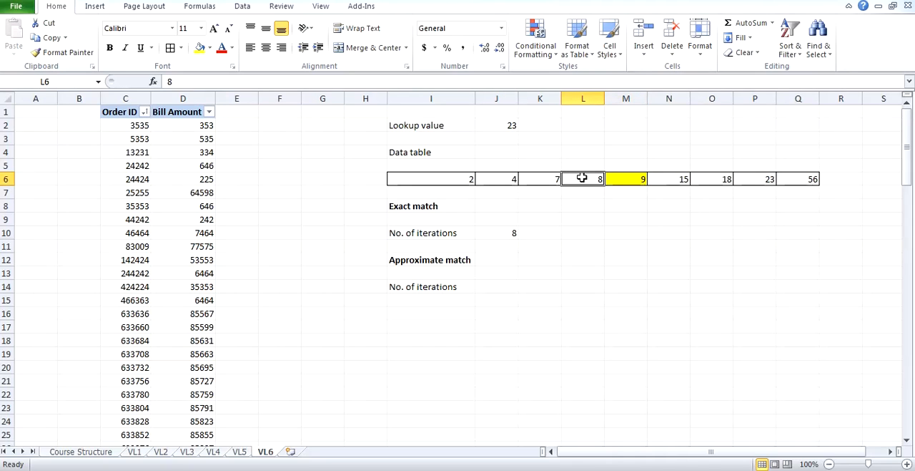
drag(582, 178, 500, 178)
drag(623, 178, 472, 178)
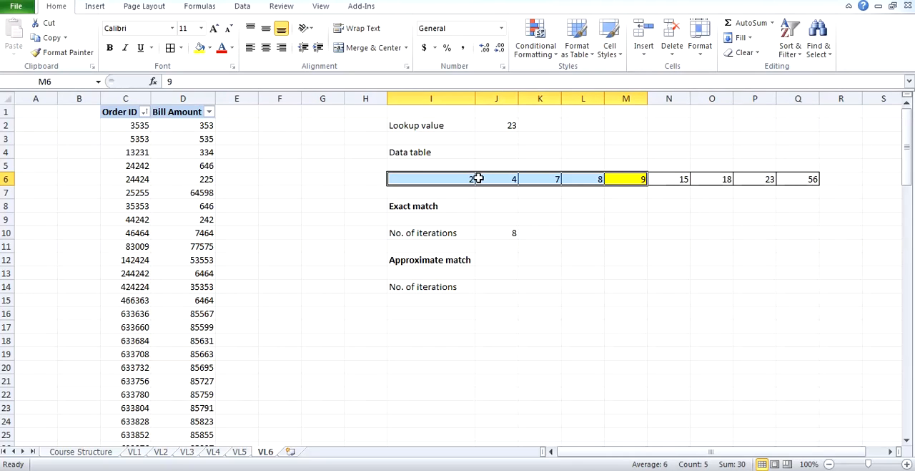
click(589, 178)
drag(597, 178, 503, 180)
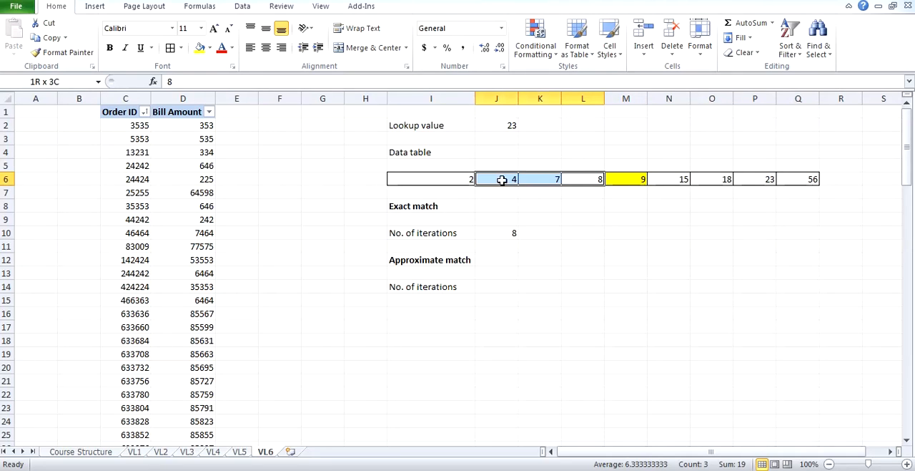
click(619, 178)
click(513, 127)
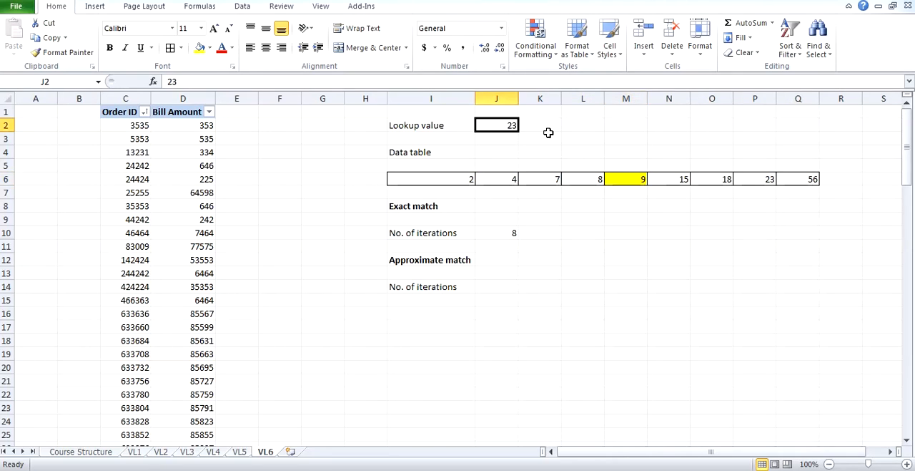
click(626, 179)
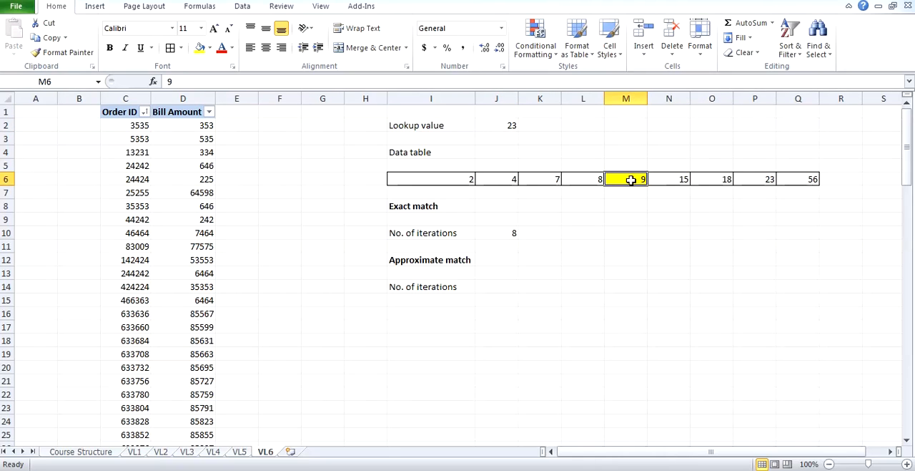
drag(642, 181, 777, 179)
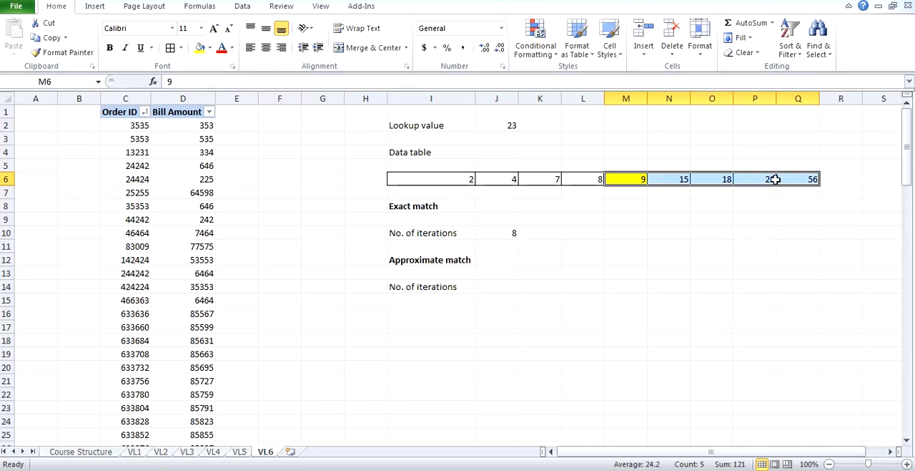
click(643, 183)
click(650, 180)
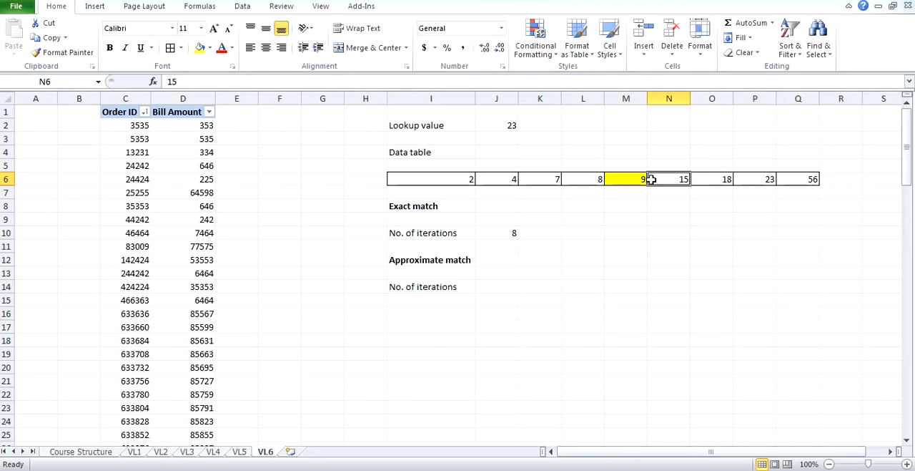
click(643, 205)
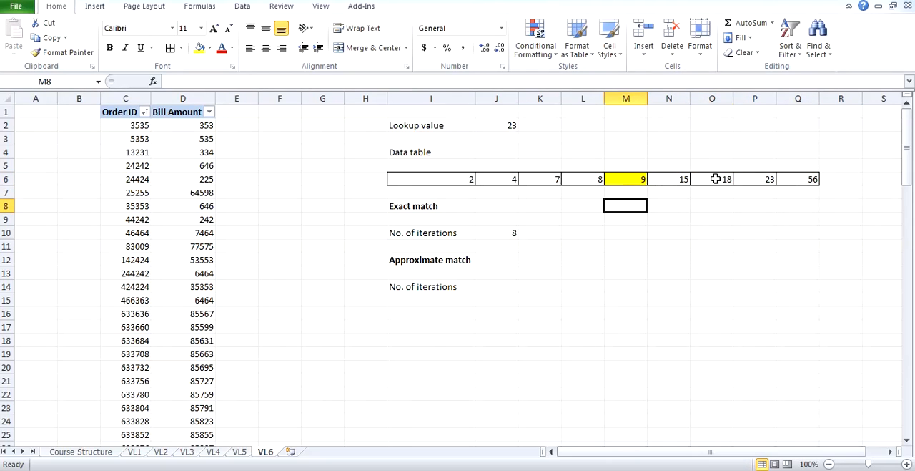
Fill cell O6 in the data table with yellow and compare it with the lookup value in J2.
click(715, 179)
click(198, 53)
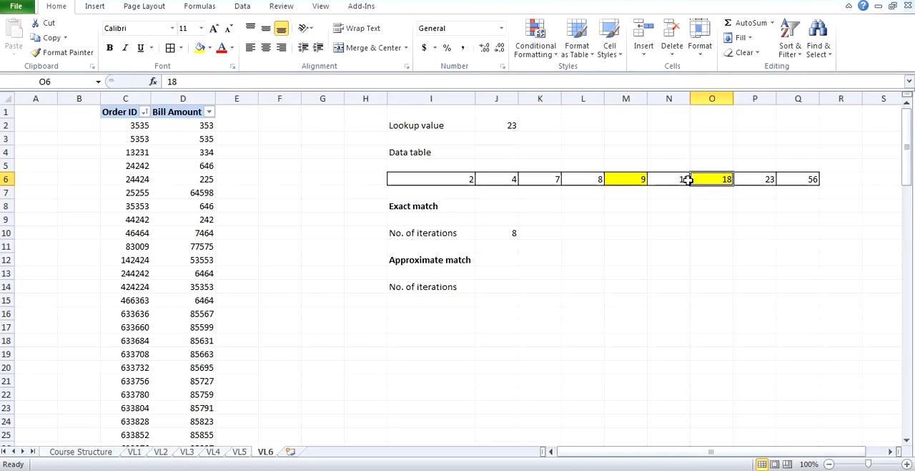
click(510, 121)
click(721, 182)
click(507, 127)
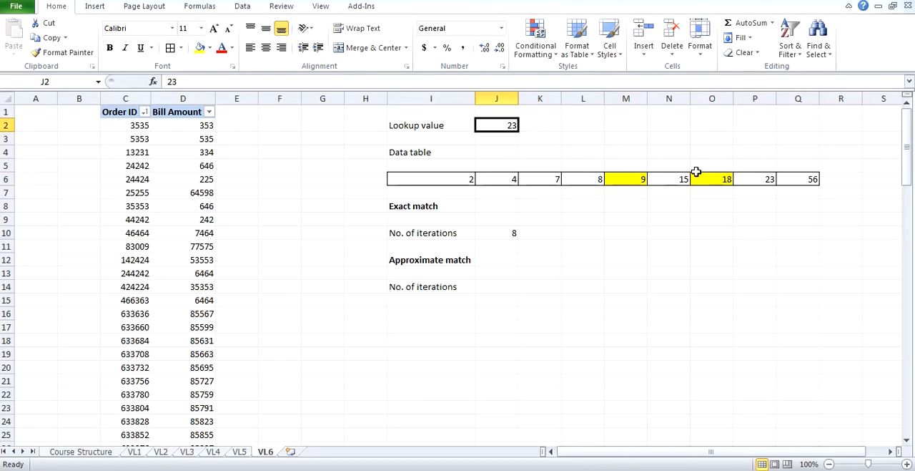
Examine the table portions on both sides of O6, and fill the matching cell P6 with yellow.
drag(697, 178, 637, 184)
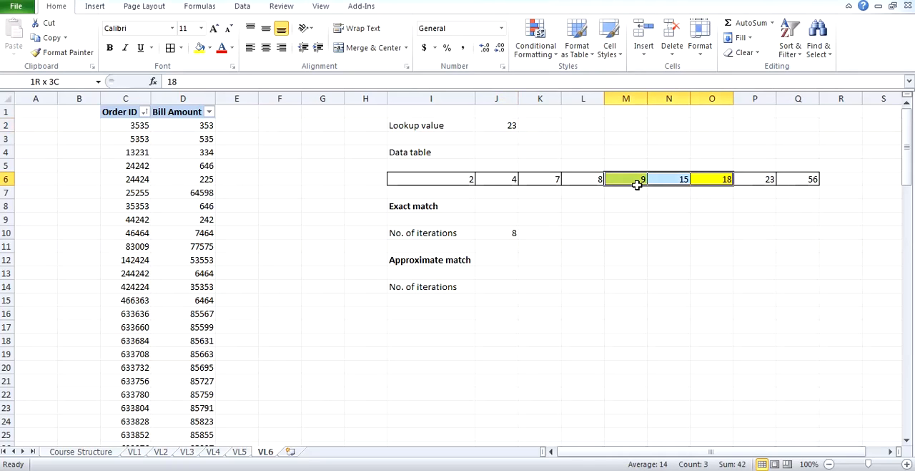
click(748, 187)
drag(730, 178, 798, 178)
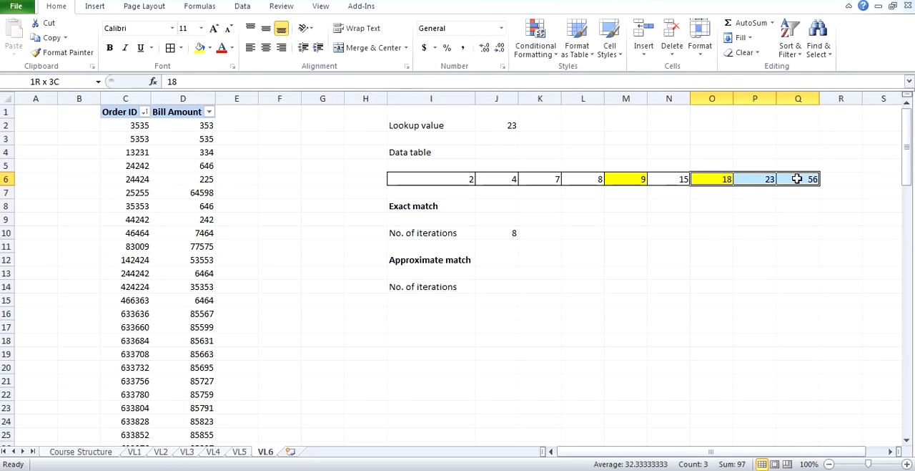
click(767, 179)
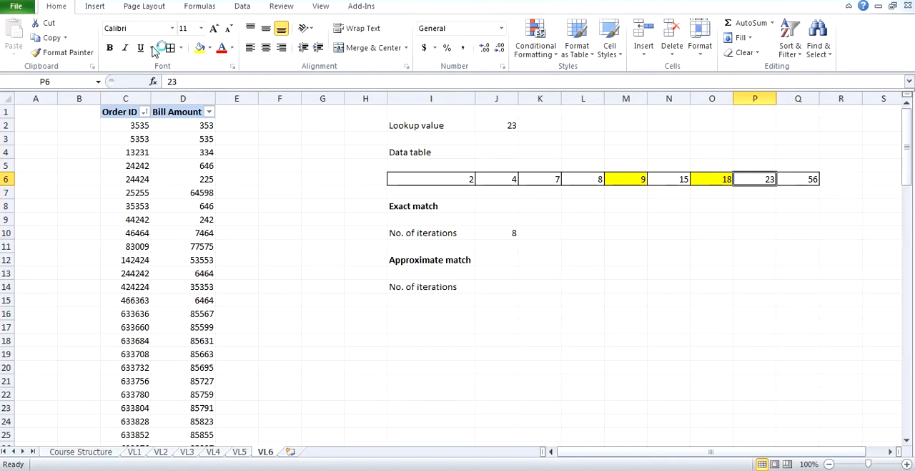
click(201, 48)
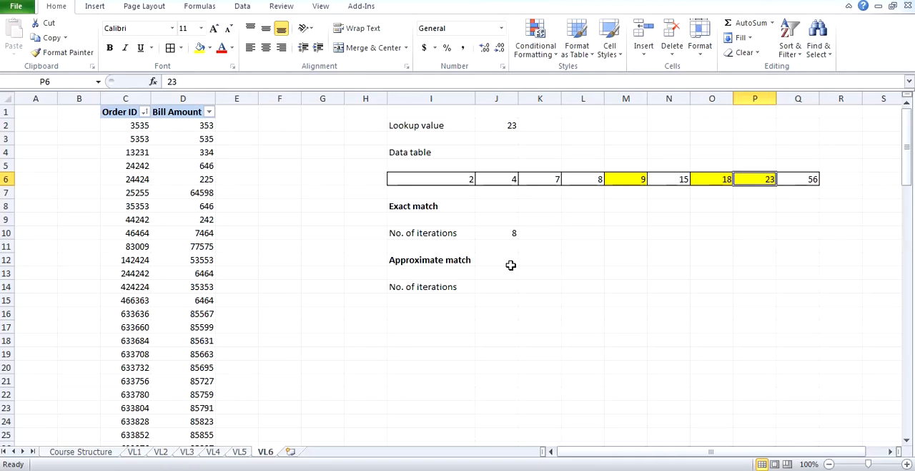
Go over the yellow cells in the data table and enter 3 as the approximate match iteration count in J14.
click(636, 179)
click(725, 175)
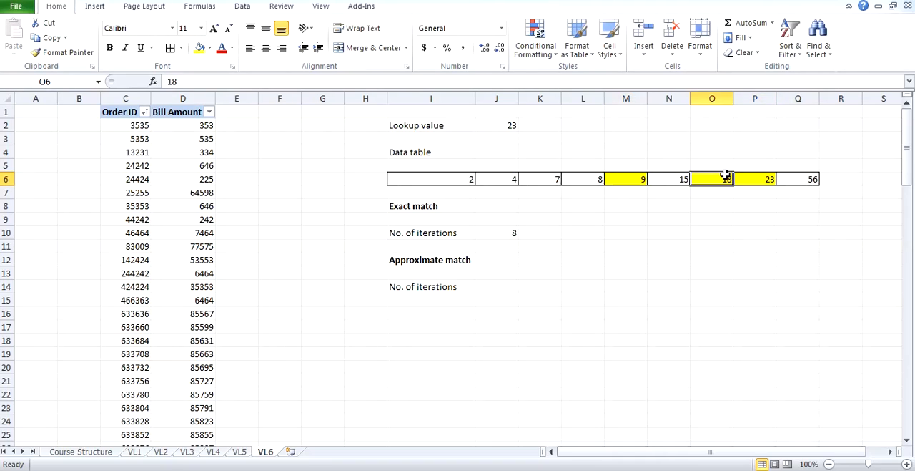
click(748, 176)
click(501, 284)
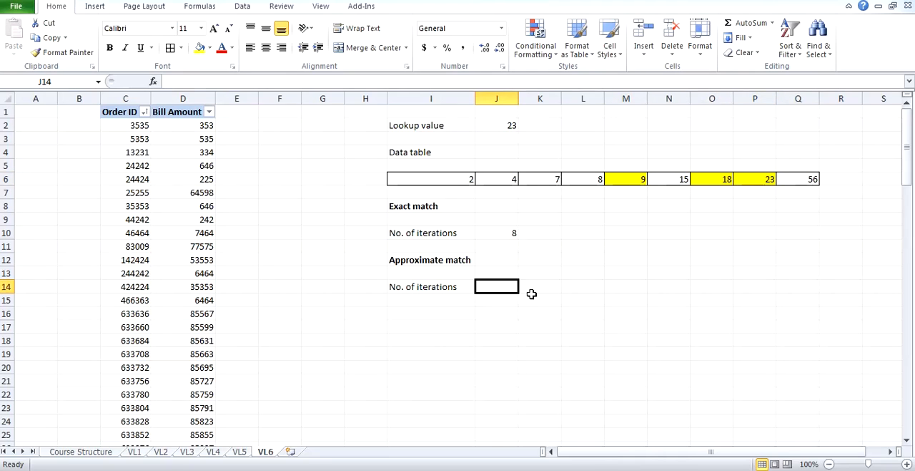
text(3)
click(677, 304)
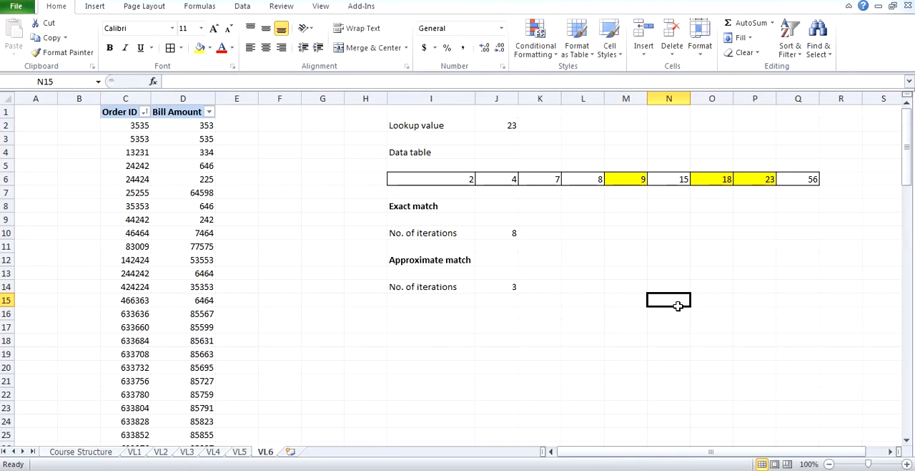
Compare the iteration counts in J10 and J14, and check the lookup value in J2 against table cell P6.
click(492, 236)
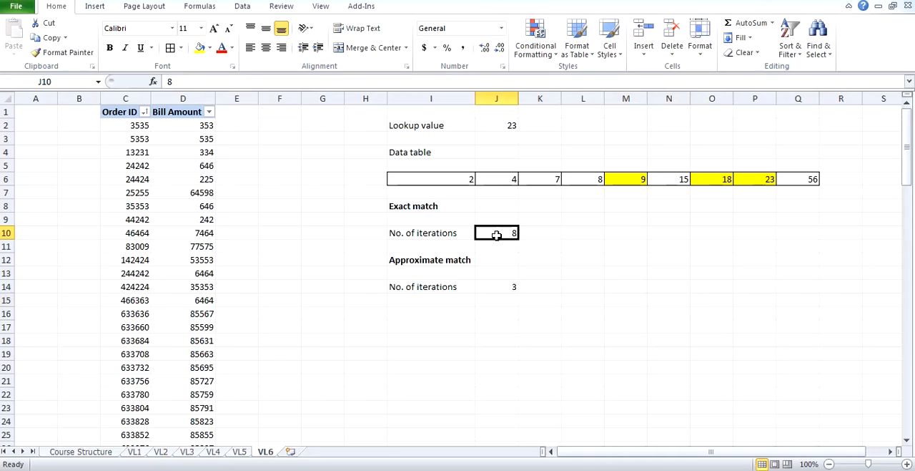
click(503, 288)
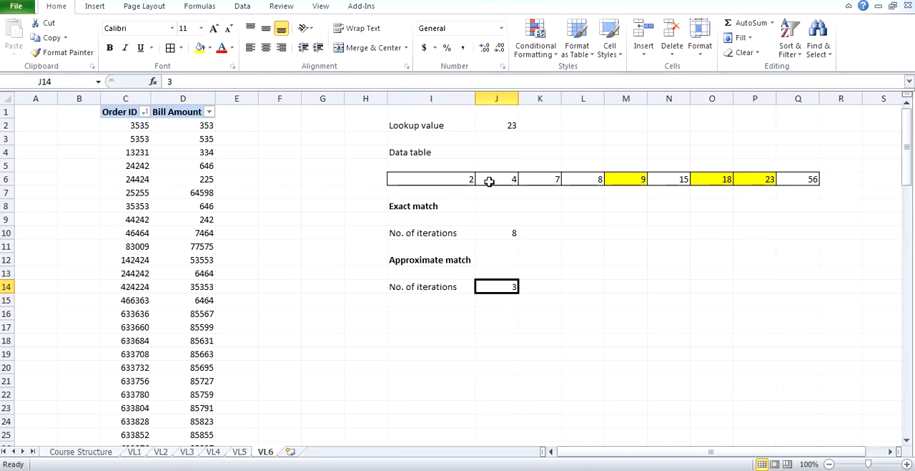
click(499, 129)
click(763, 182)
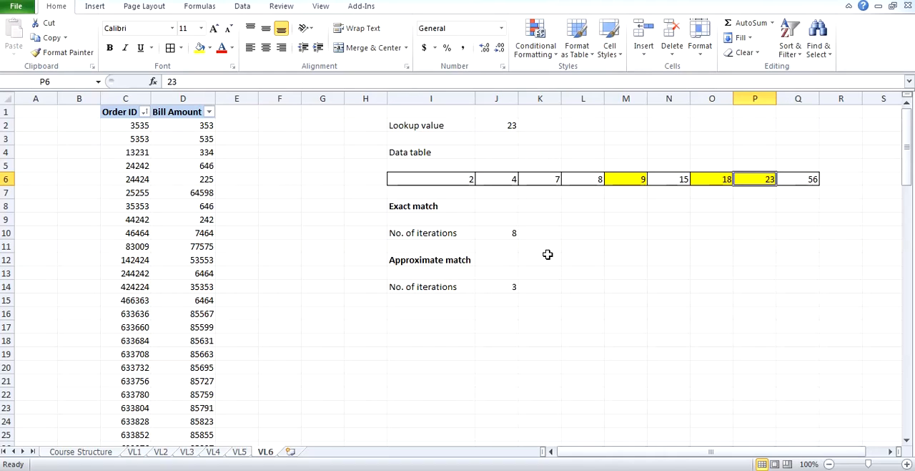
click(514, 137)
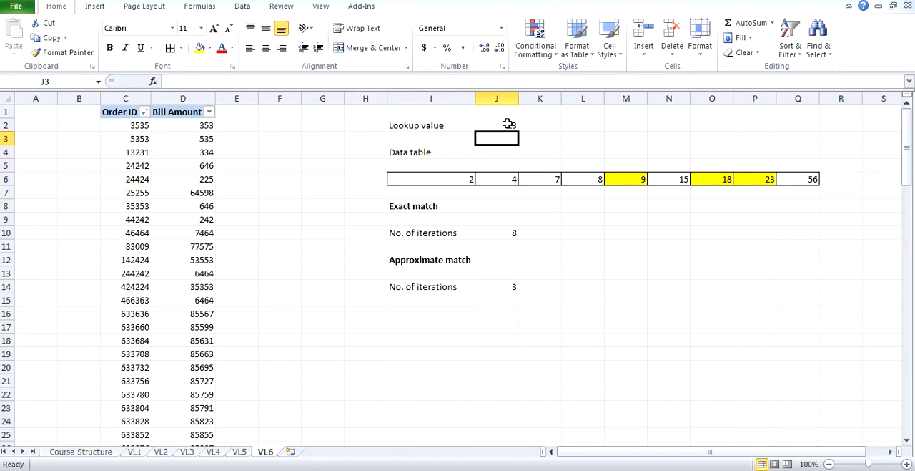
click(508, 124)
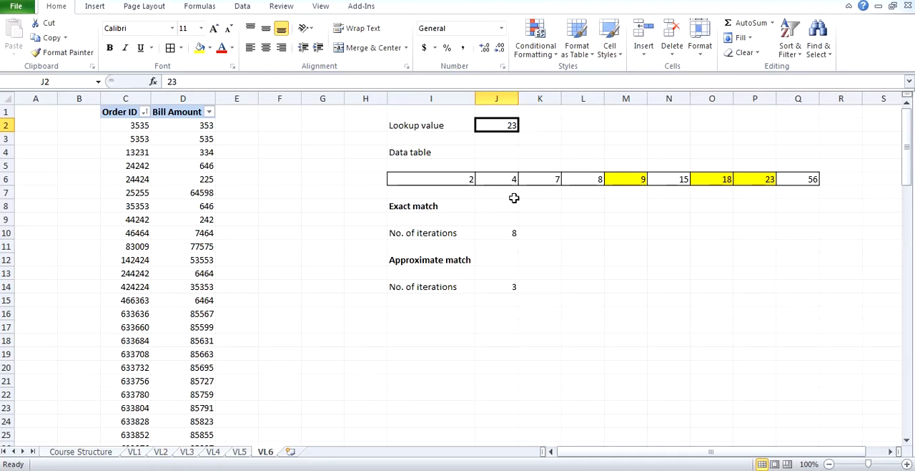
Enter 22 as a second lookup value in K2.
click(540, 127)
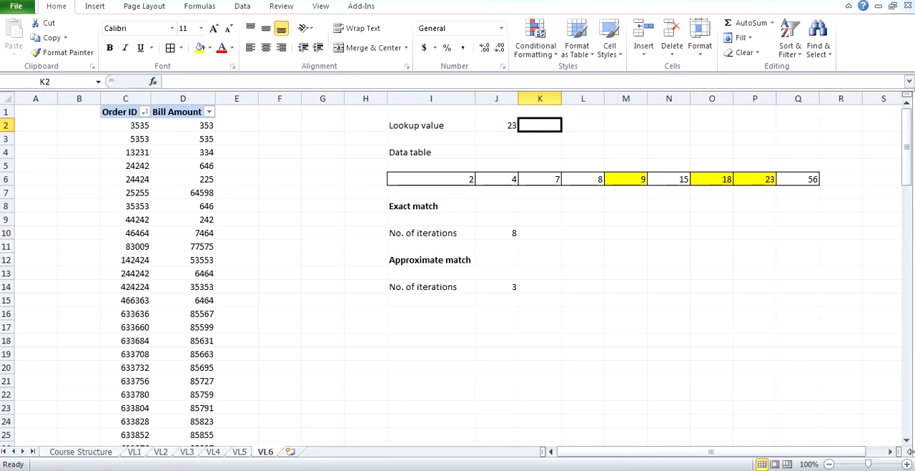
text(22)
key(Return)
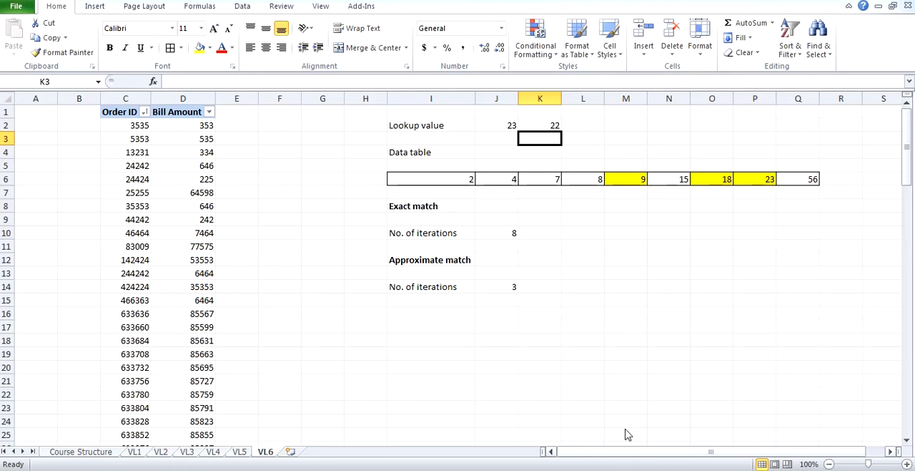
Enter #NA in K10 as the exact match result, and keep the current Windows color scheme without showing the message again.
click(762, 180)
click(538, 232)
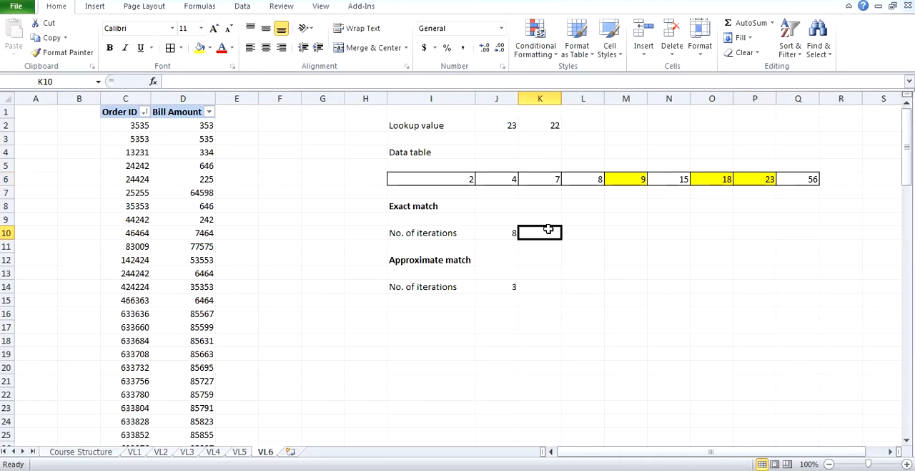
text(#NA)
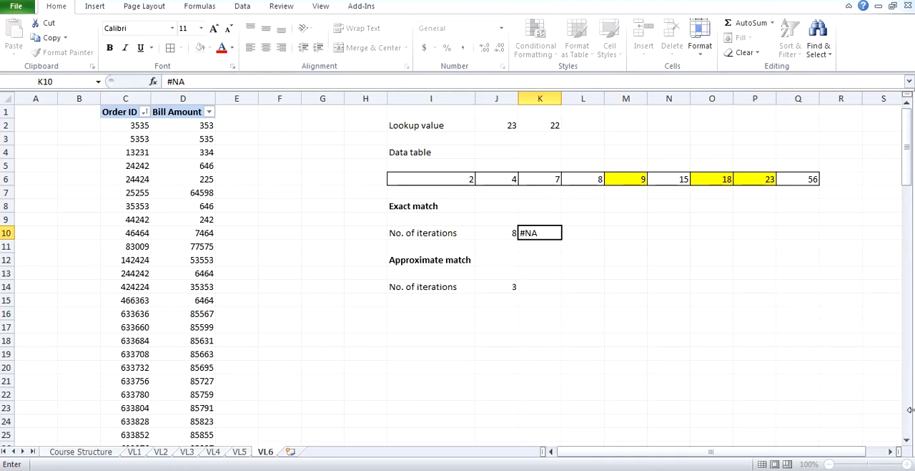
key(Return)
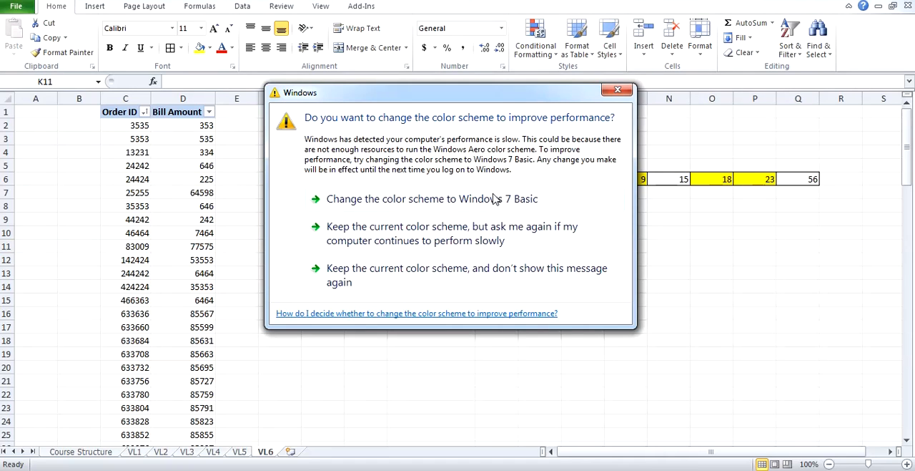
click(425, 275)
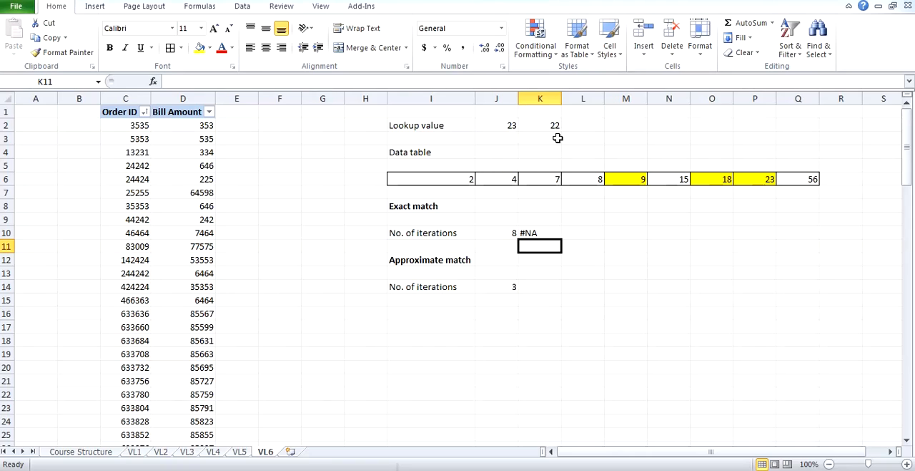
Compare the second lookup value in K2 with table cells P6 and O6, and inspect the approximate match cell K14.
click(557, 126)
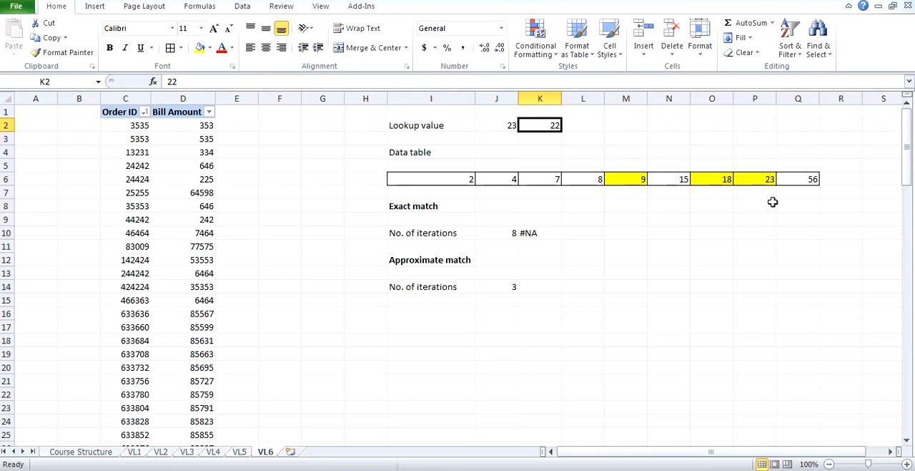
click(768, 181)
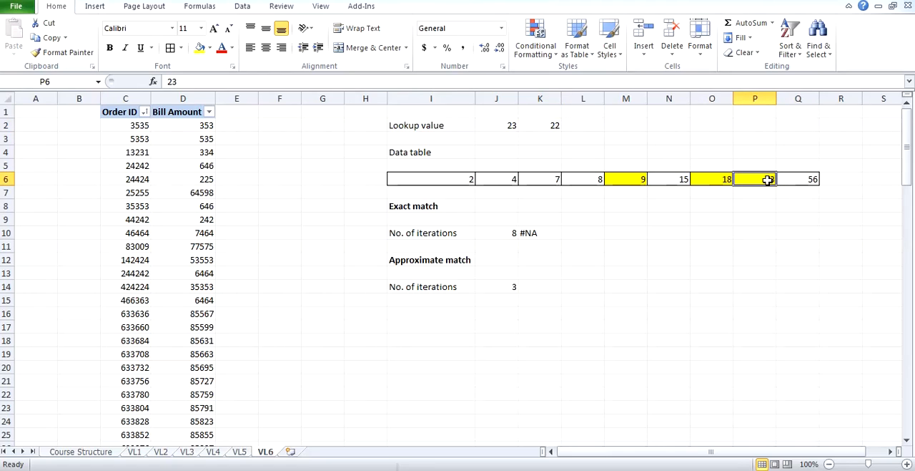
click(719, 181)
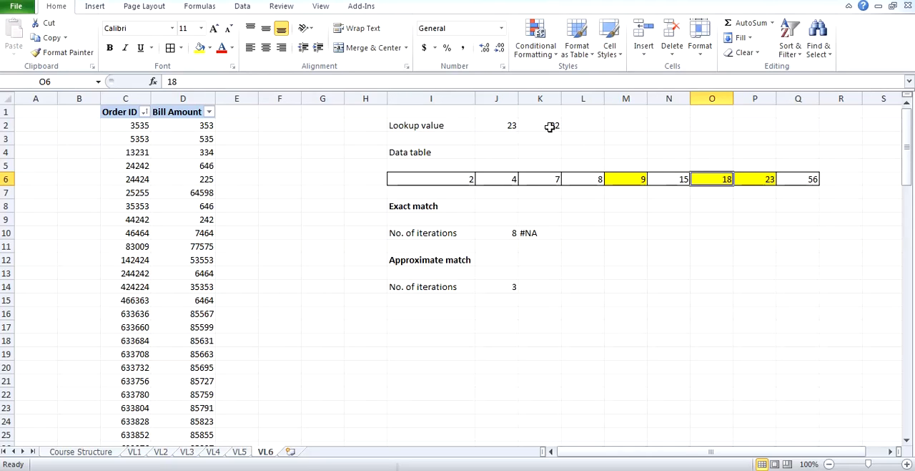
click(551, 127)
click(711, 172)
click(546, 288)
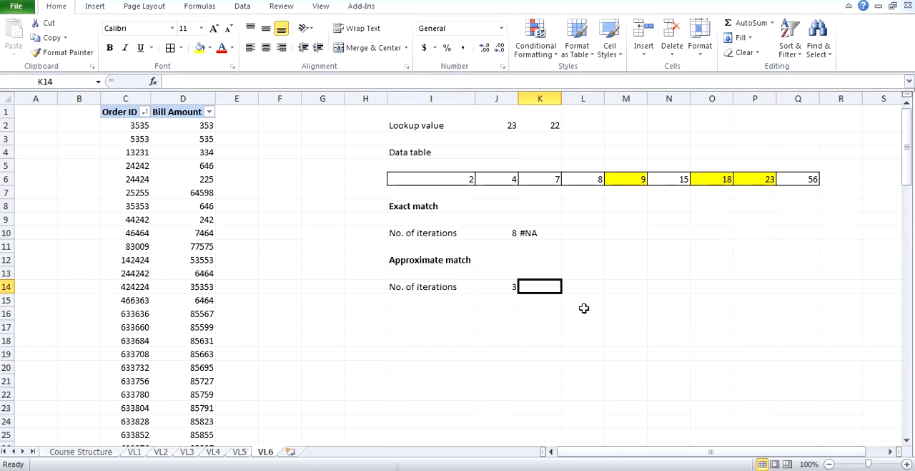
click(644, 319)
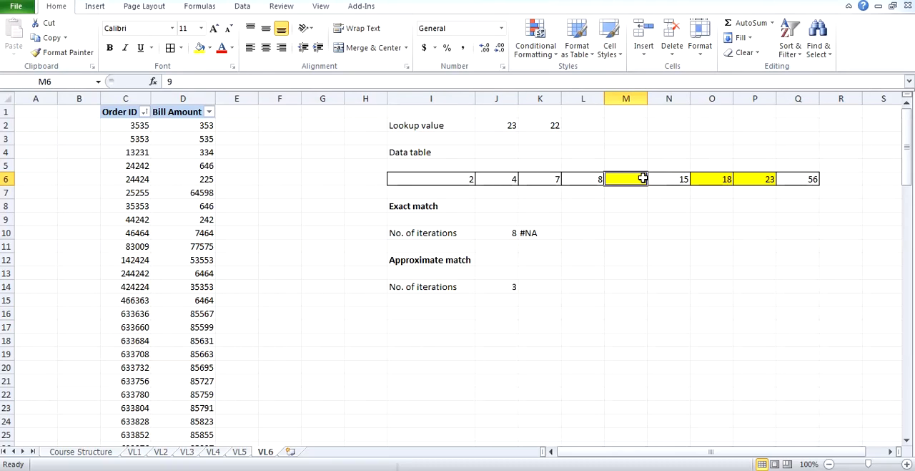
Examine the table portion N6:Q6, its cell O6, and the remaining portion P6:Q6 as an approximate match search for 22.
drag(668, 179, 816, 180)
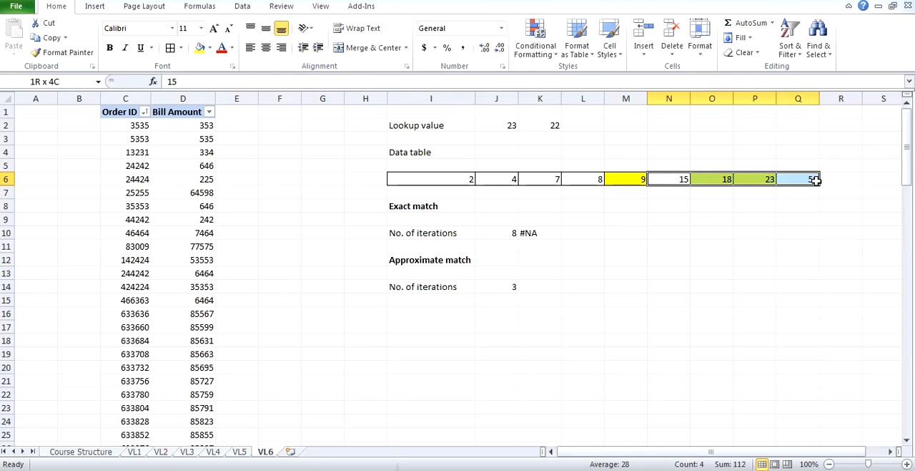
click(726, 180)
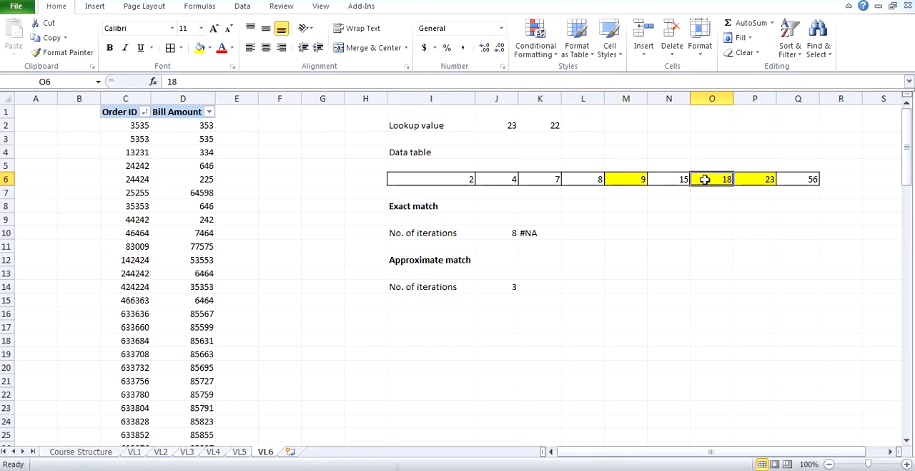
drag(738, 179, 818, 180)
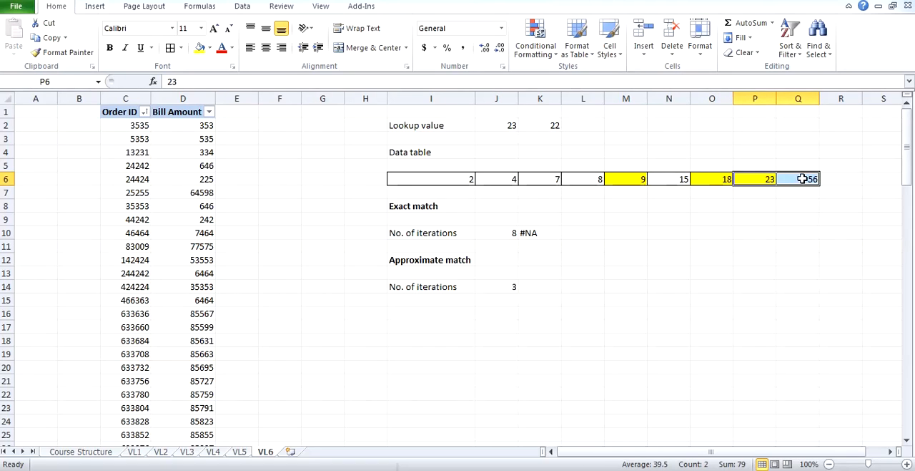
click(764, 188)
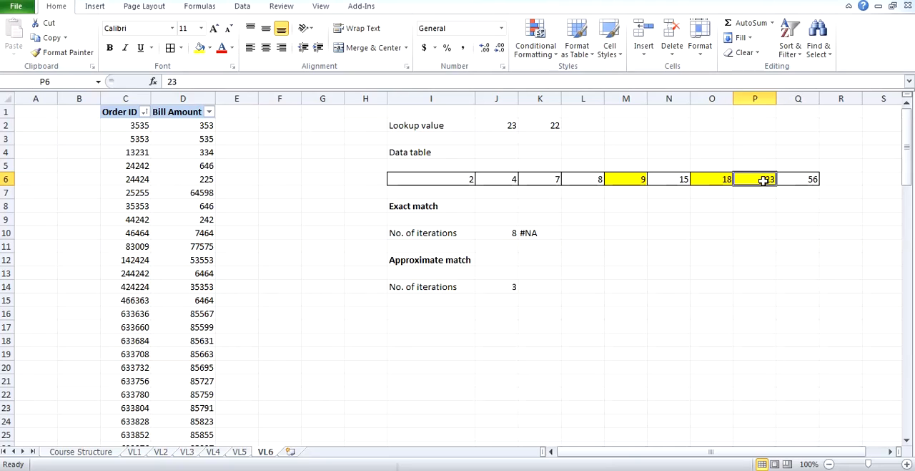
click(713, 179)
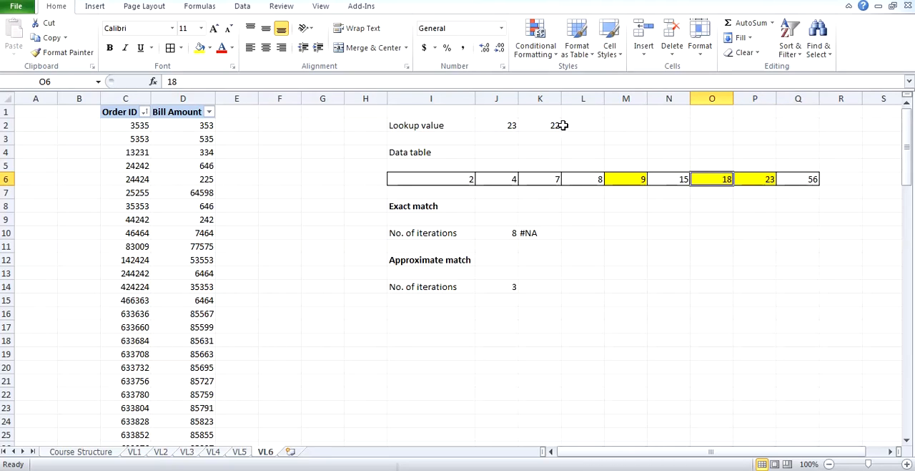
Check the lookup value in K2 against the neighbouring table cells O6 and P6 to identify the approximate match.
click(557, 125)
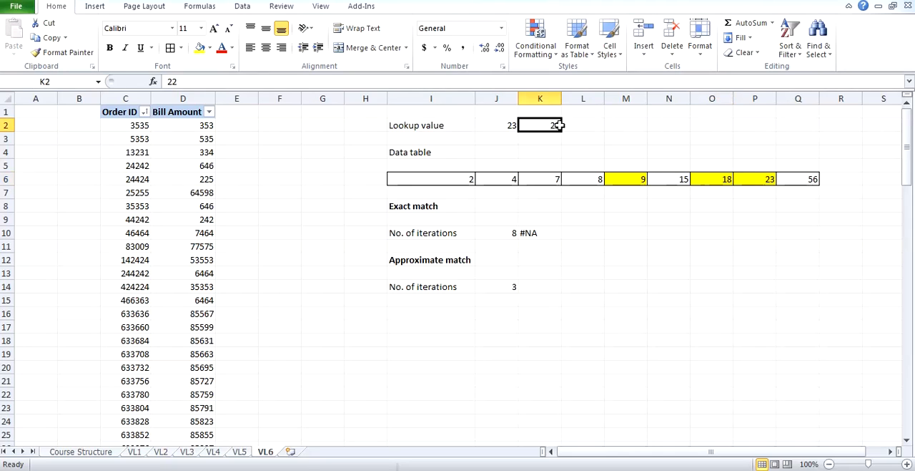
click(718, 179)
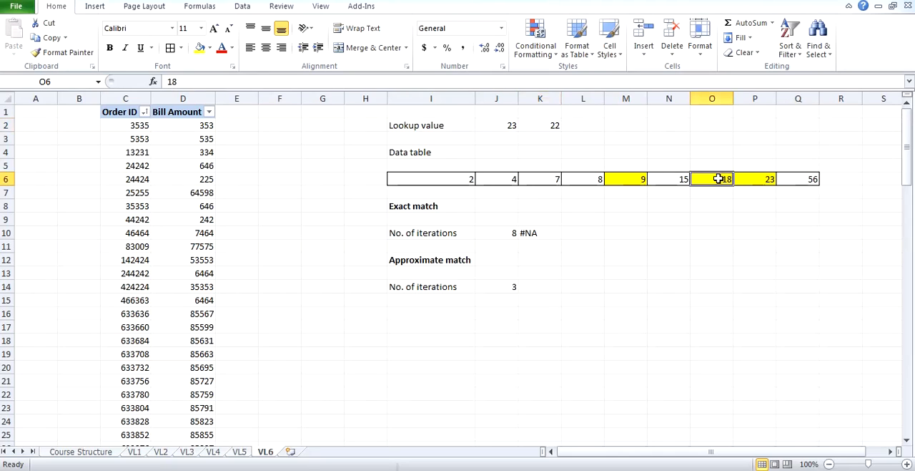
click(550, 125)
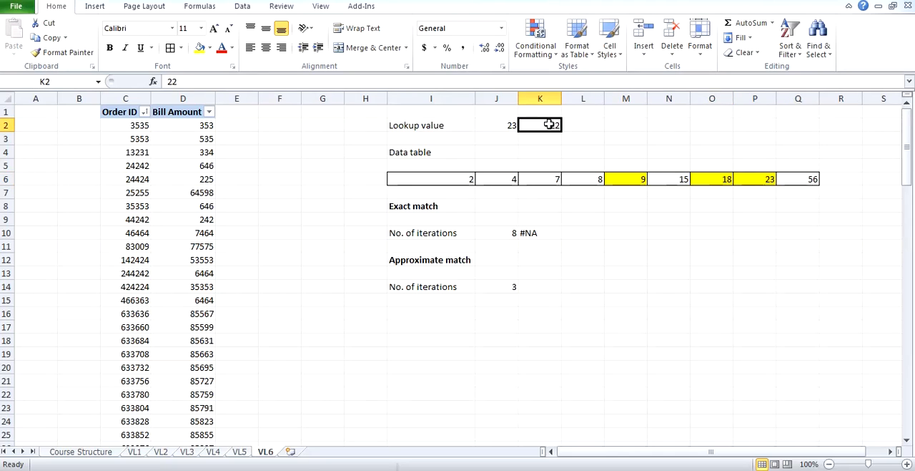
click(723, 178)
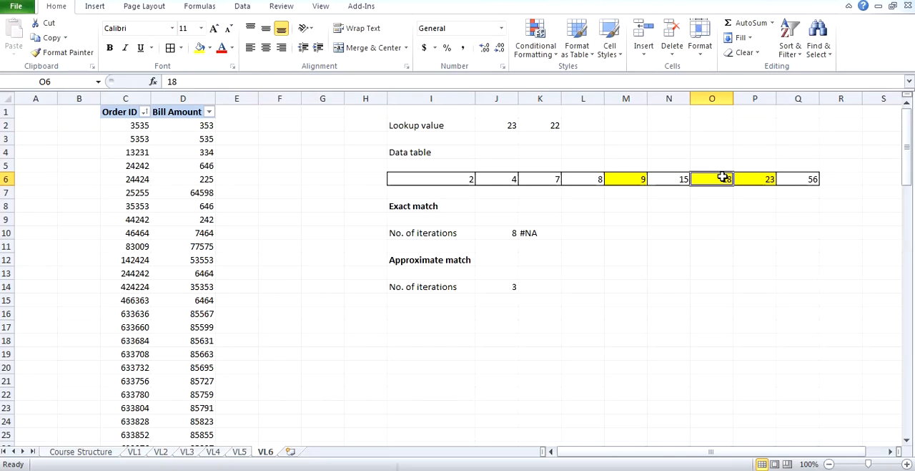
click(763, 182)
click(724, 180)
click(743, 180)
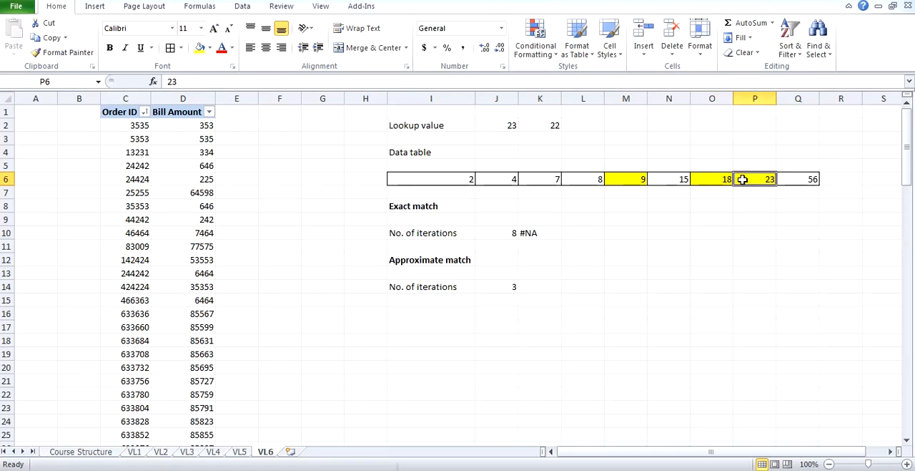
click(724, 181)
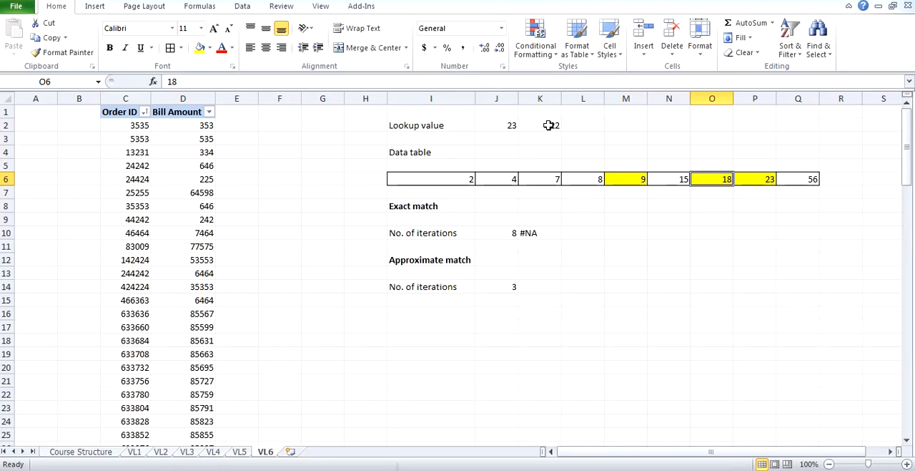
click(548, 125)
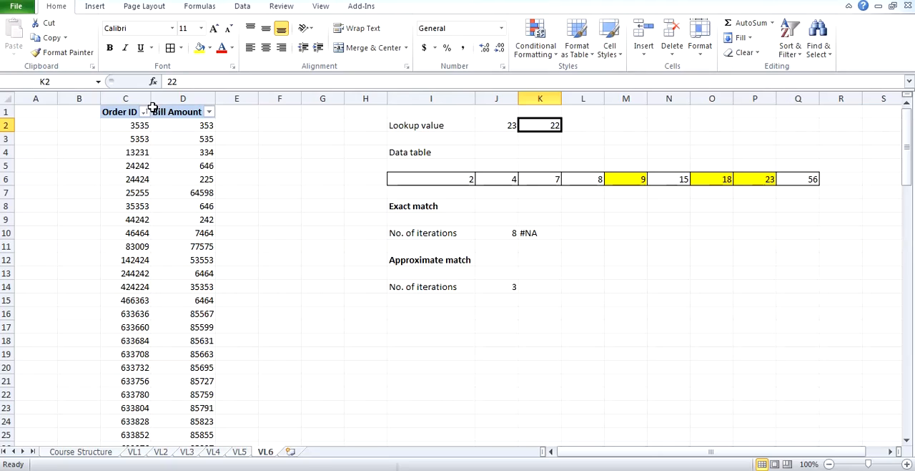
Enter the label Order ID in F2 and the label Bill Amount in F3.
drag(143, 98, 174, 96)
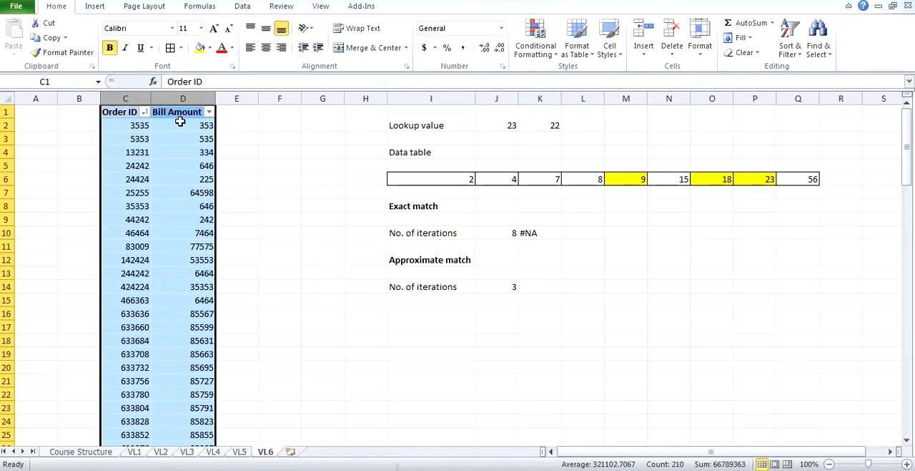
click(269, 124)
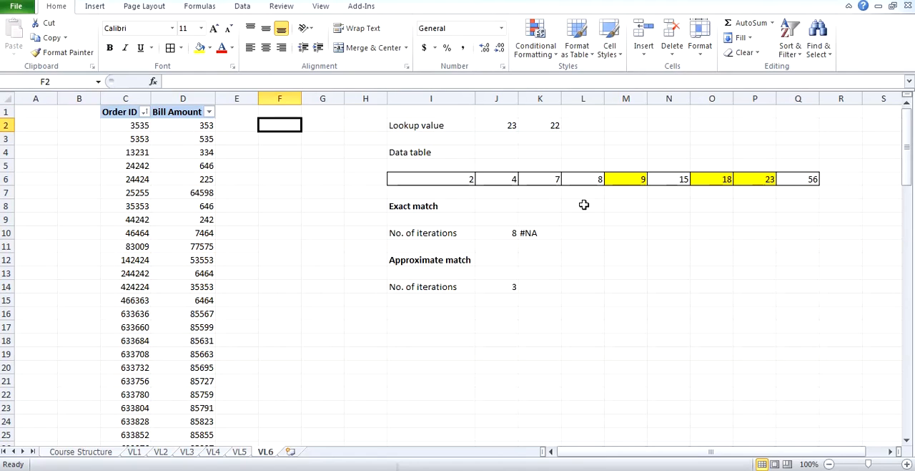
text(Order ID)
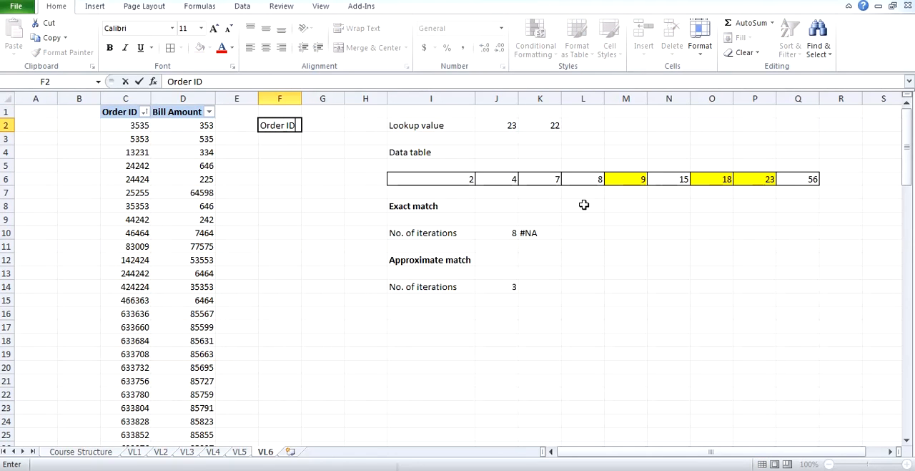
key(Return)
text(B)
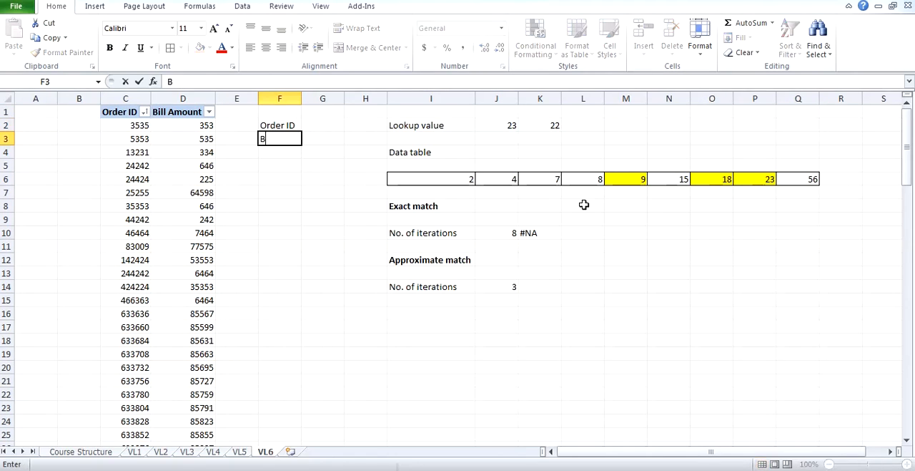
text(ill Amount)
key(Return)
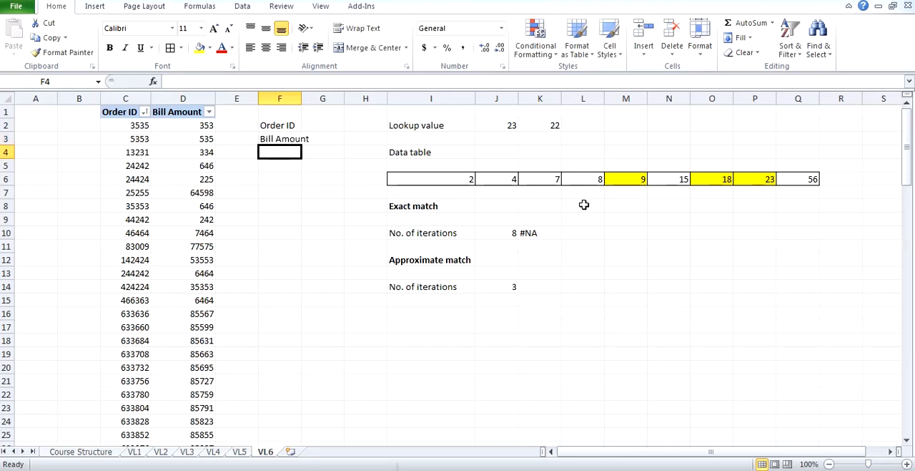
Fit column F to its contents and make the labels in F2:F3 bold.
double_click(301, 98)
drag(304, 123, 303, 134)
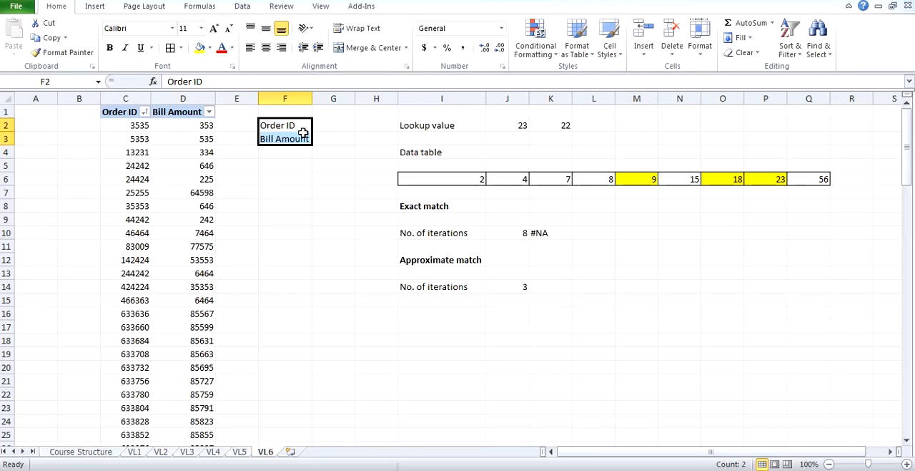
key(ctrl+b)
Copy an Order ID from the last rows of the table into G2 as a plain value.
click(330, 124)
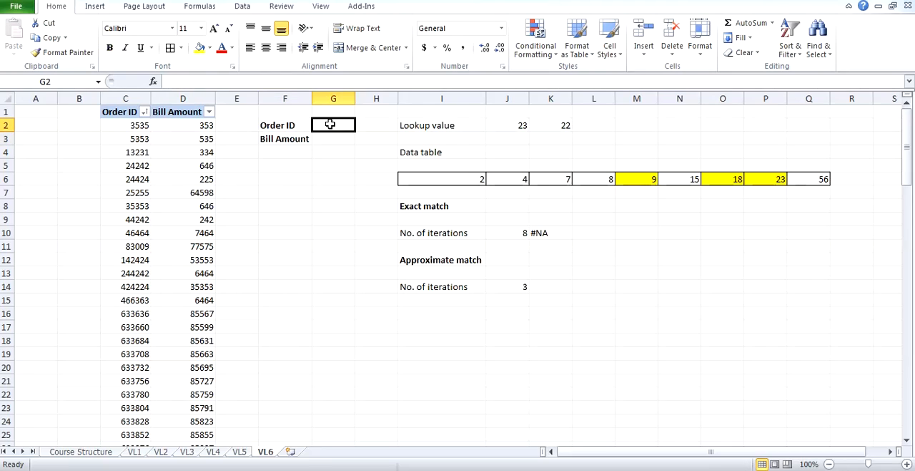
click(144, 113)
click(131, 122)
scroll(126, 273, down, 20)
scroll(127, 274, down, 16)
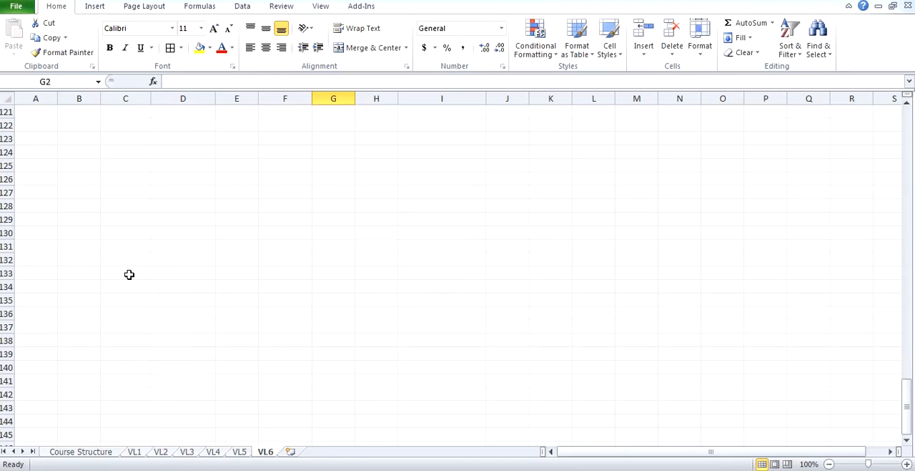
scroll(129, 274, up, 10)
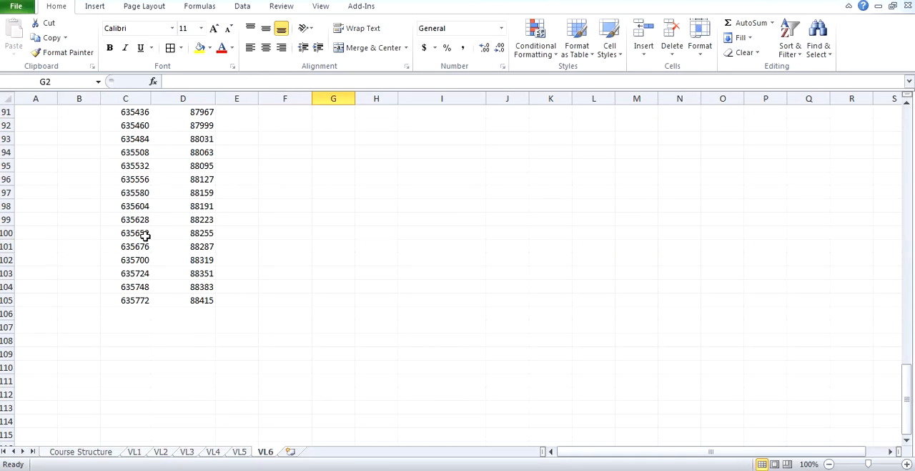
click(140, 231)
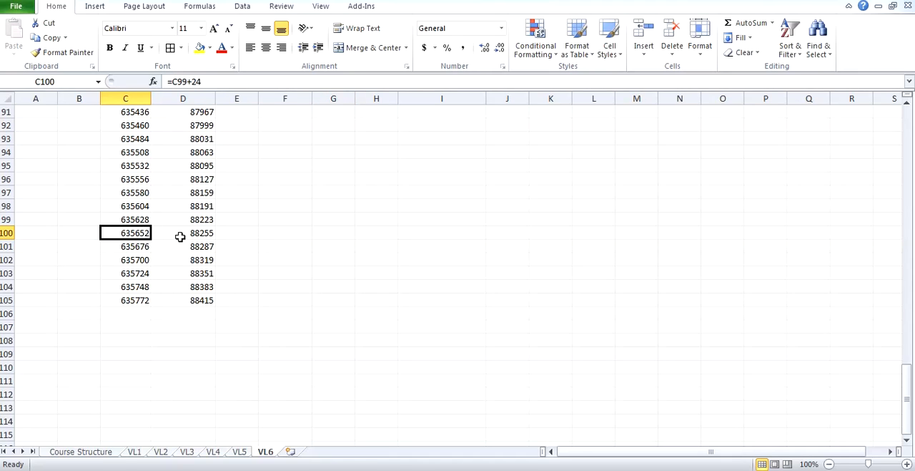
key(ctrl+c)
scroll(286, 251, up, 3)
drag(905, 376, 904, 231)
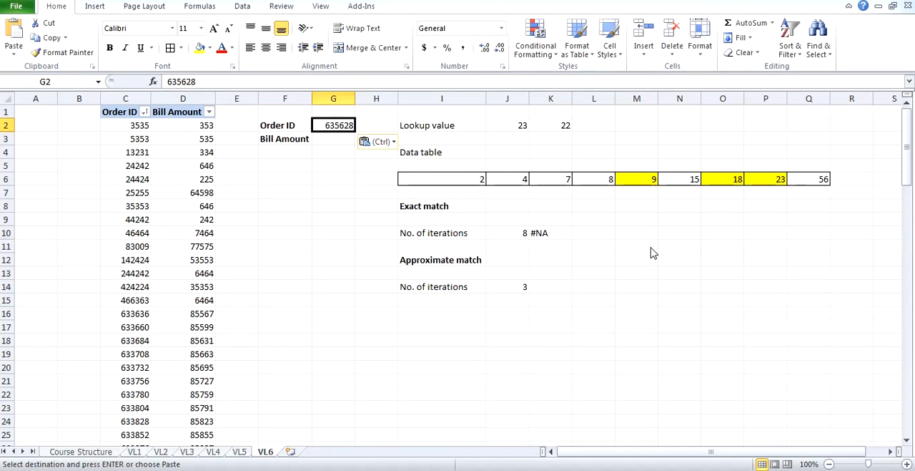
scroll(311, 238, down, 20)
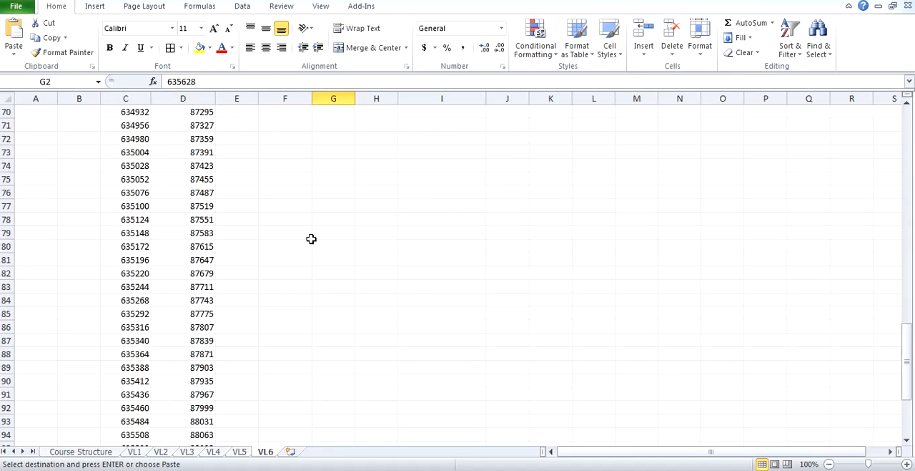
scroll(311, 238, up, 9)
scroll(311, 238, up, 20)
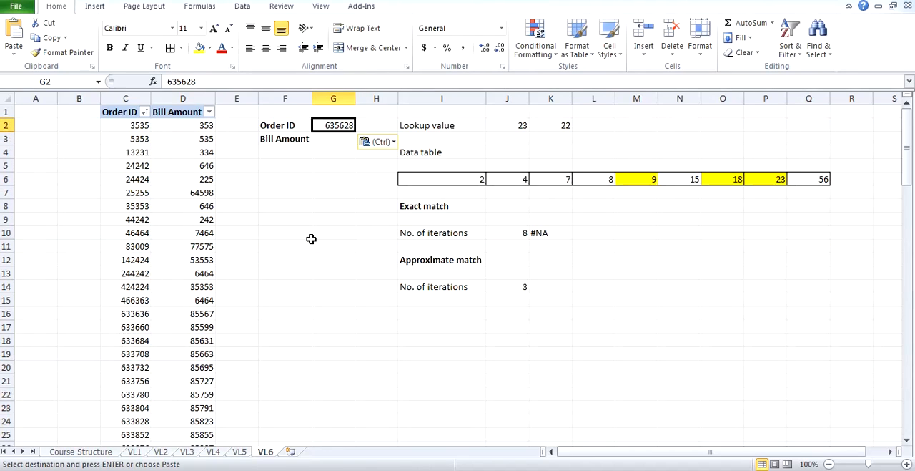
Enter =VLOOKUP(G2,C:D,2,0) in G3 to look up the Bill Amount by exact match.
click(342, 140)
key(Escape)
text(V)
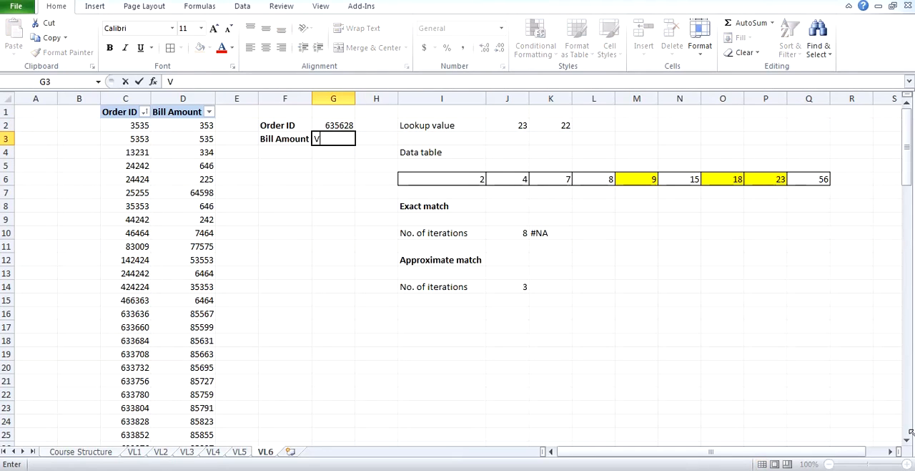
key(BackSpace)
text(=Vlo)
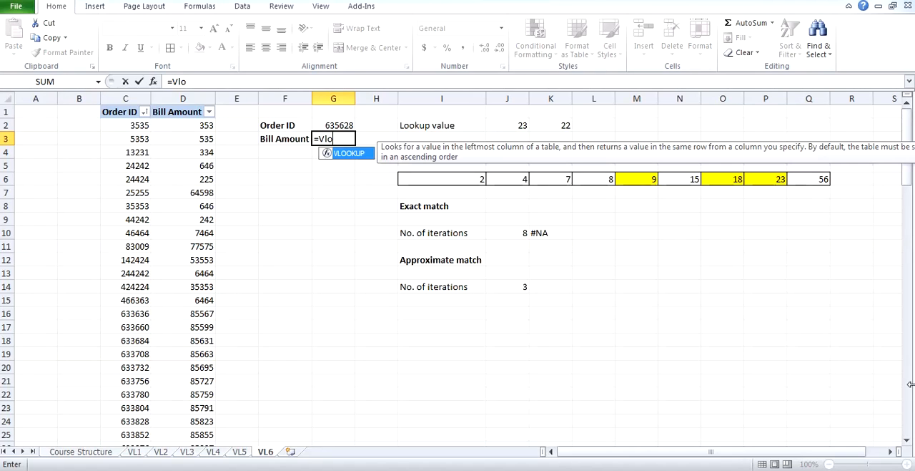
key(Tab)
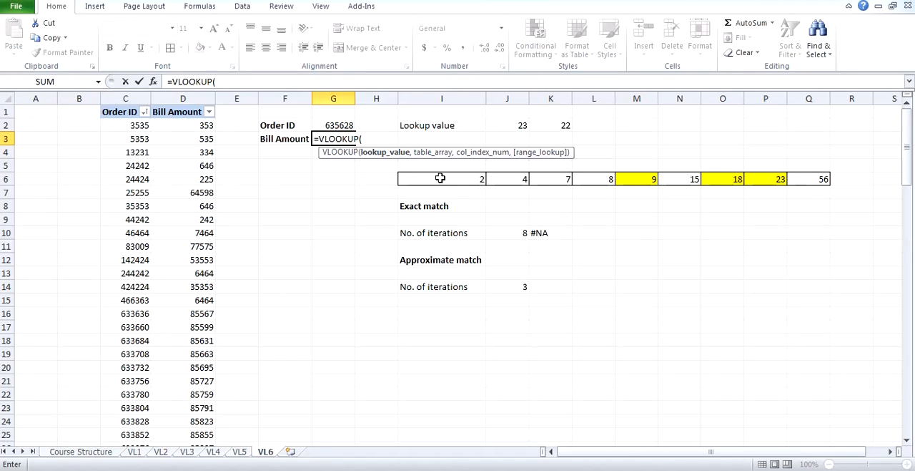
click(337, 121)
text(,)
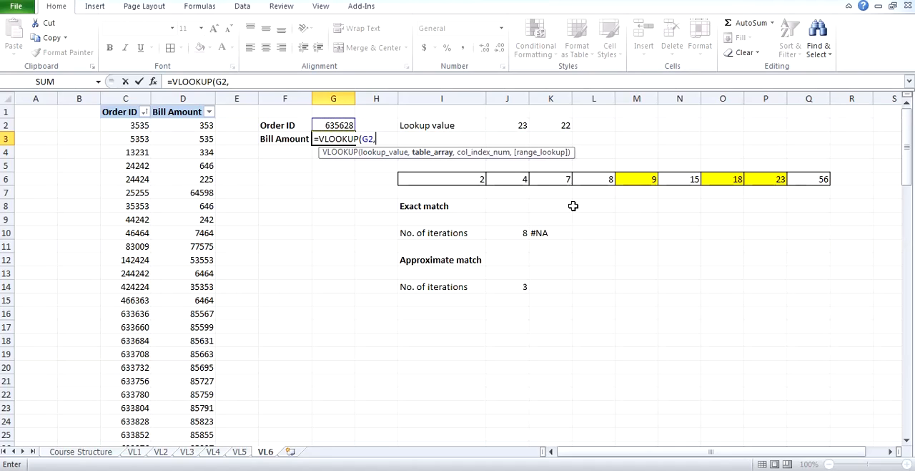
drag(125, 98, 182, 98)
text(,1)
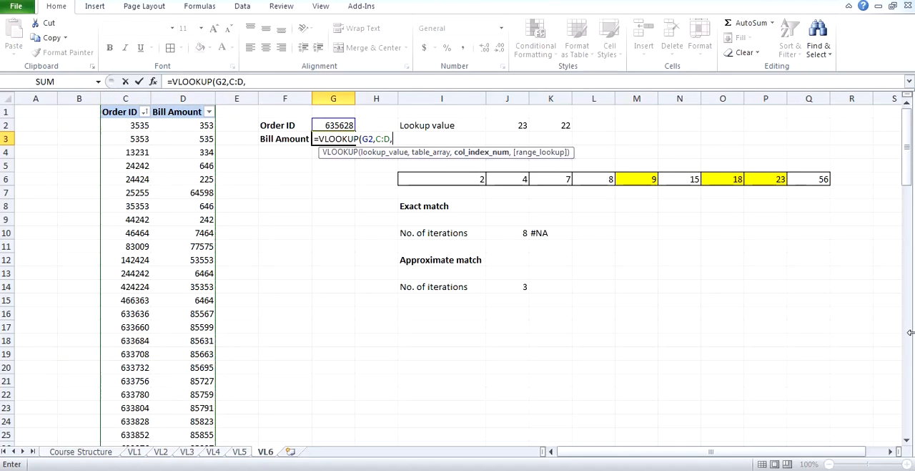
key(BackSpace)
text(2,0))
key(Return)
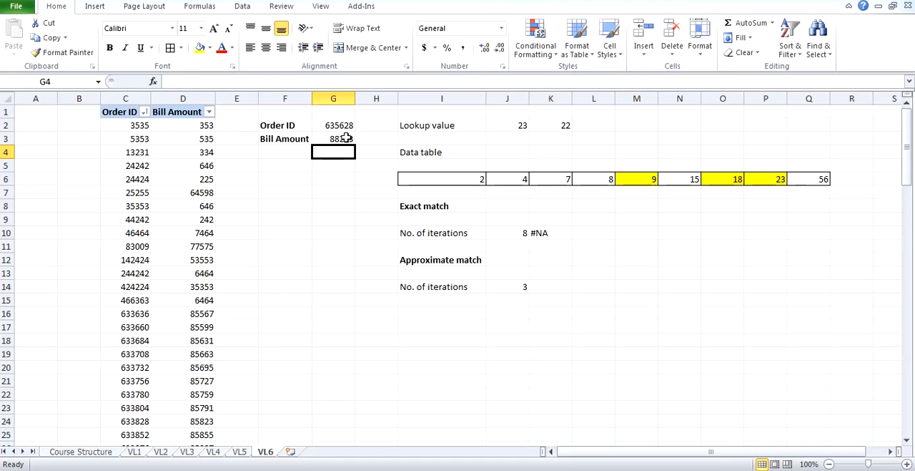
Add a second Bill Amount label in F4 and make it bold.
click(293, 154)
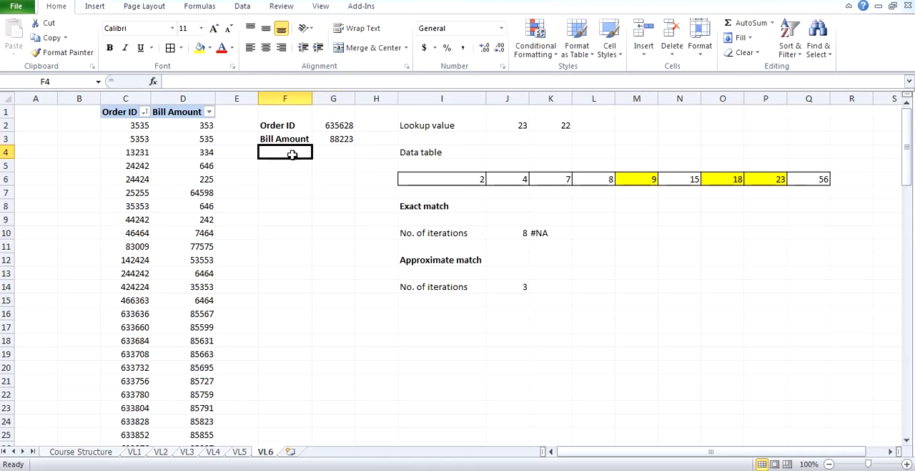
text(Bill Amount)
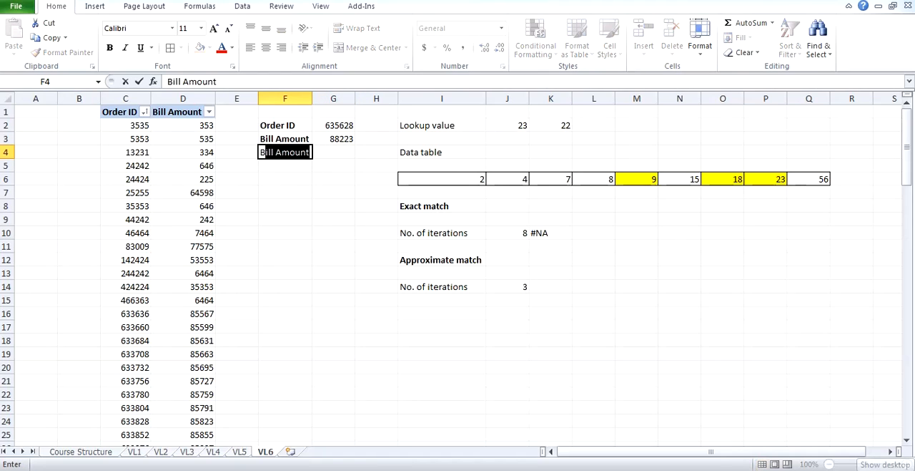
key(Tab)
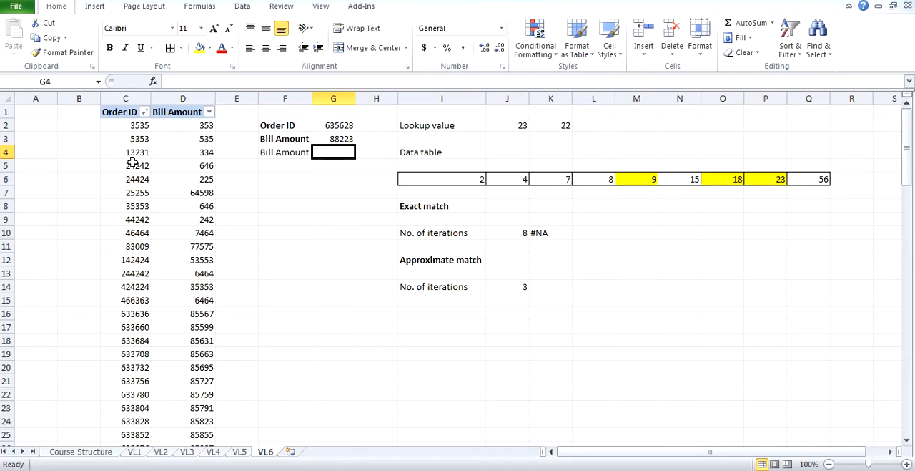
click(344, 121)
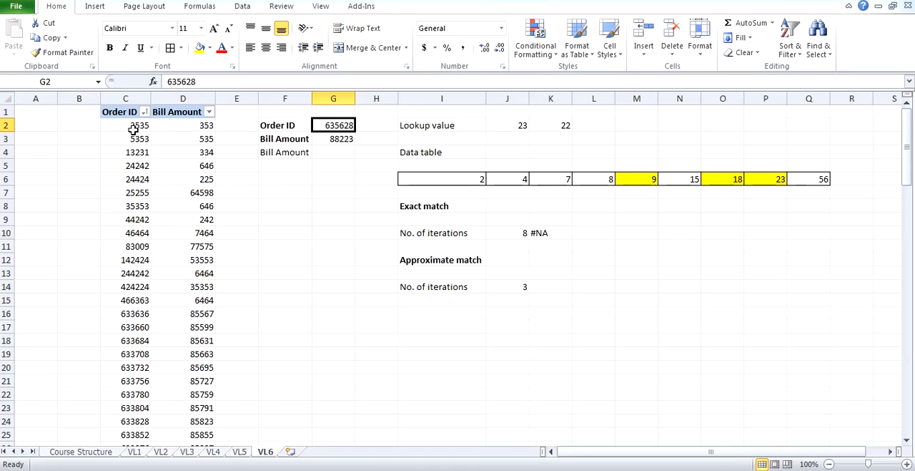
click(126, 129)
drag(123, 134, 132, 313)
click(199, 319)
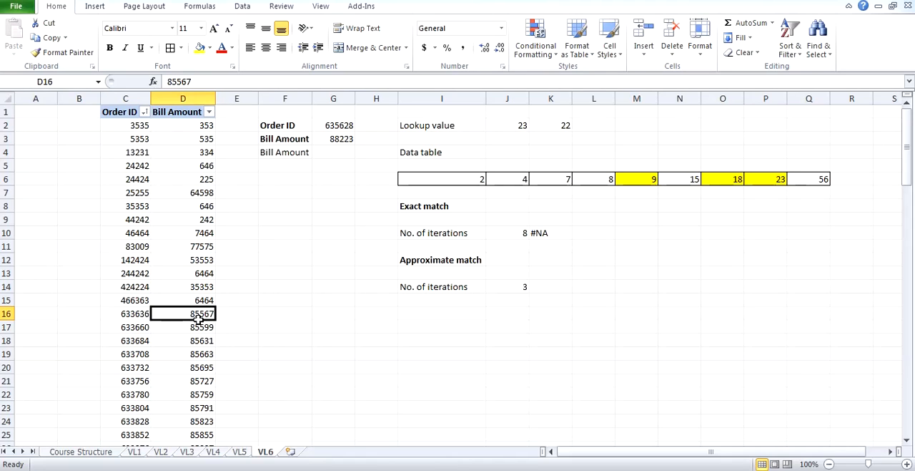
click(328, 125)
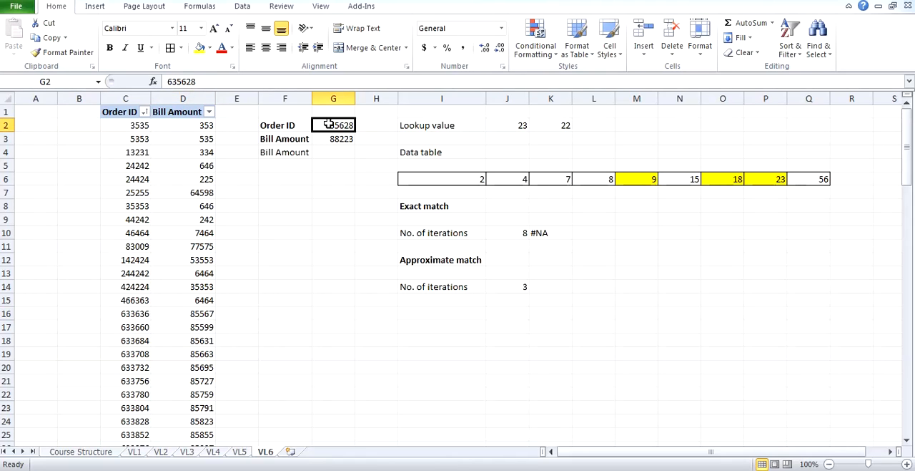
click(282, 150)
key(ctrl+b)
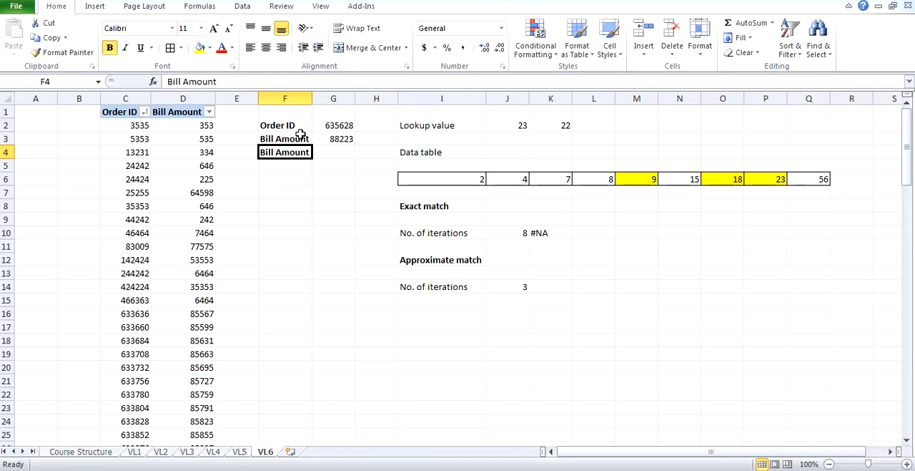
Start an IF formula in G4 with the approximate-match lookup VLOOKUP(G2,C:D,2,1) as its logical test.
click(332, 153)
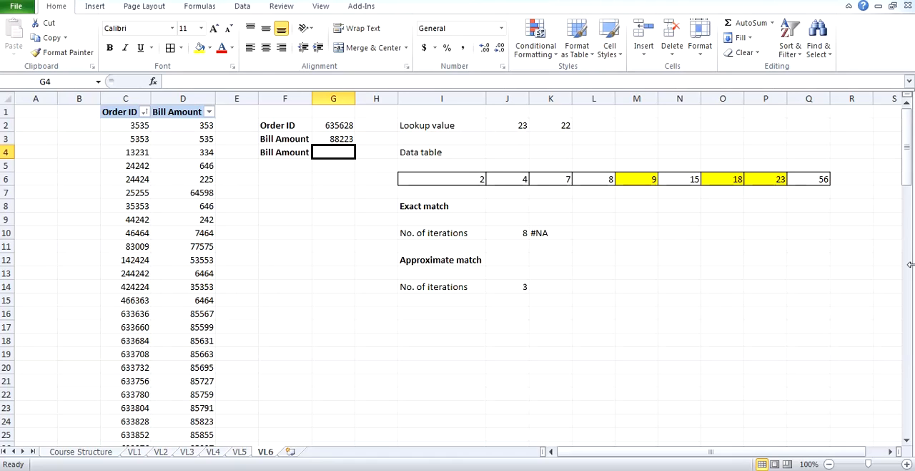
text(=if)
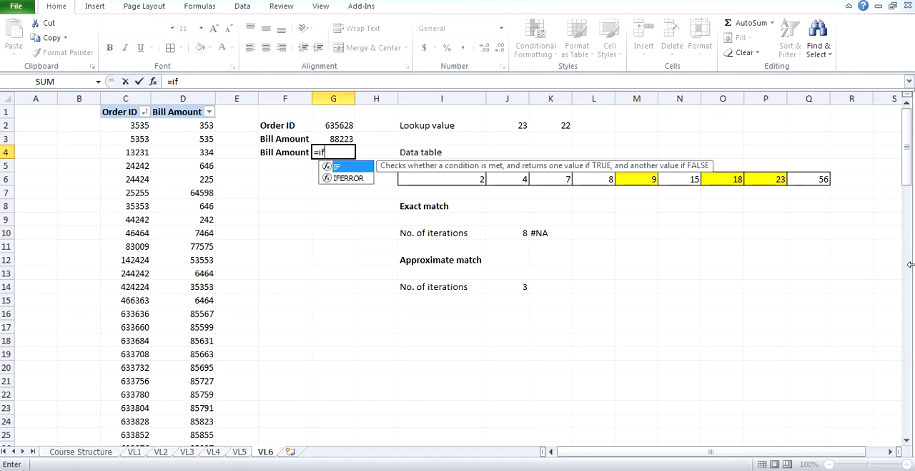
key(Tab)
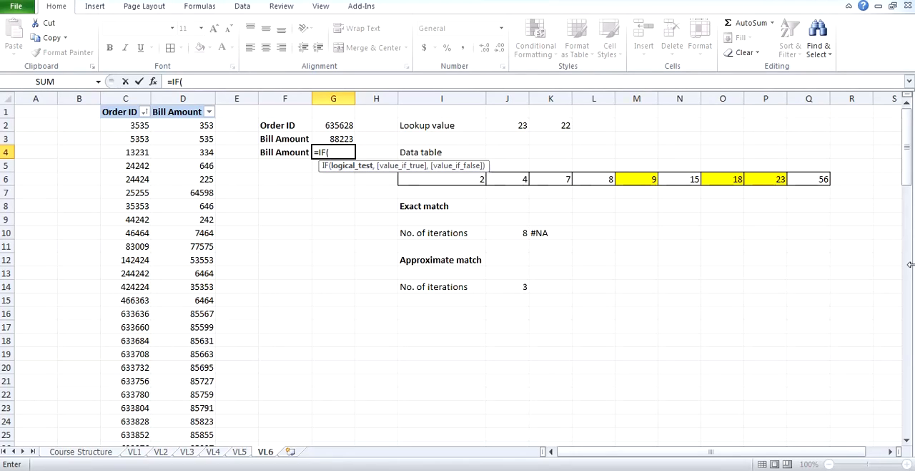
text(vl)
key(Tab)
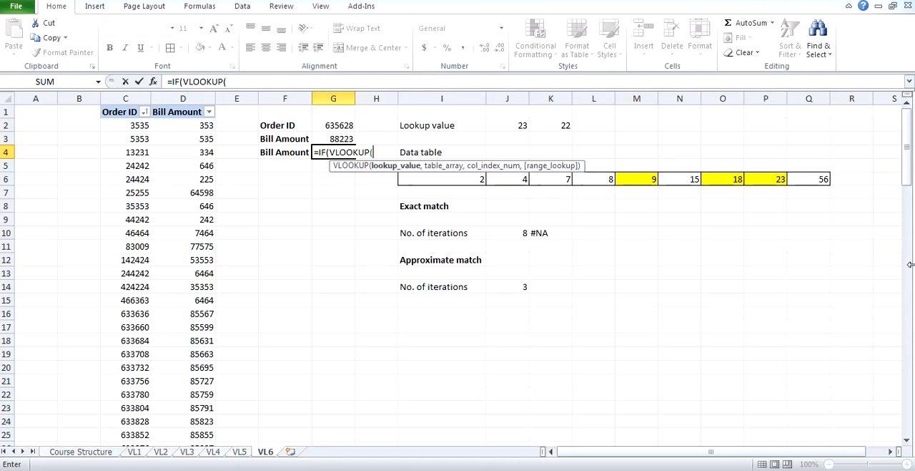
click(349, 125)
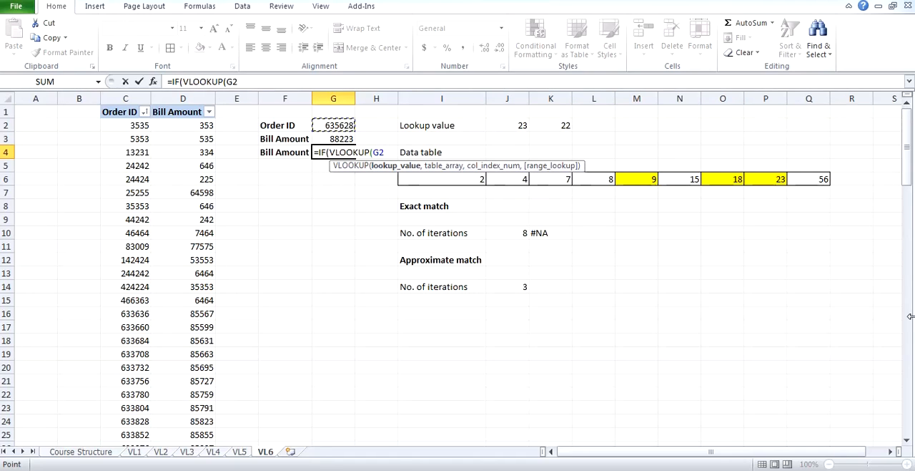
text(,)
drag(133, 97, 183, 98)
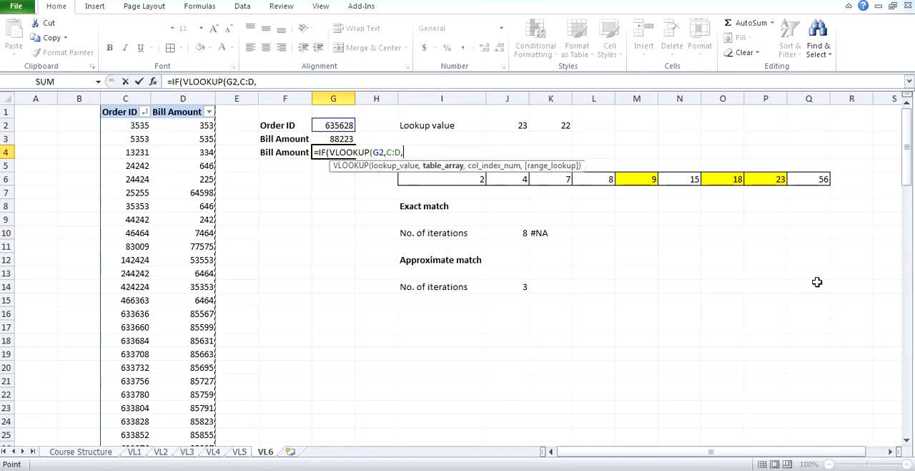
text(,2,1)
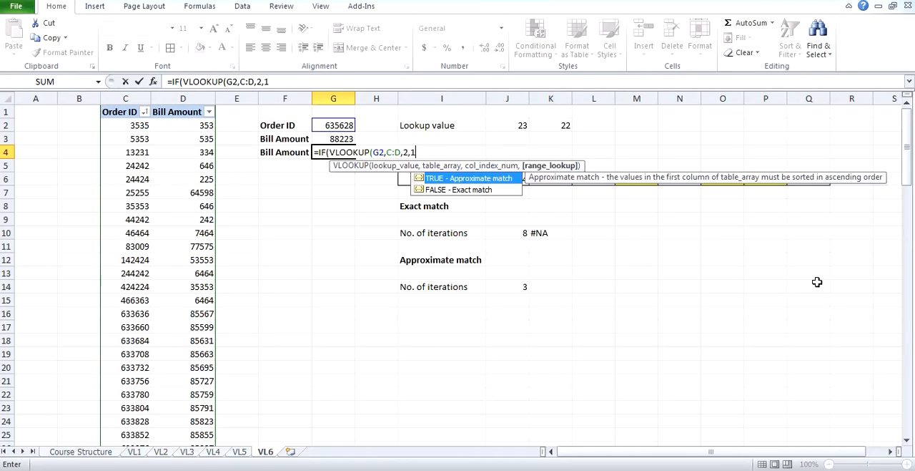
text())
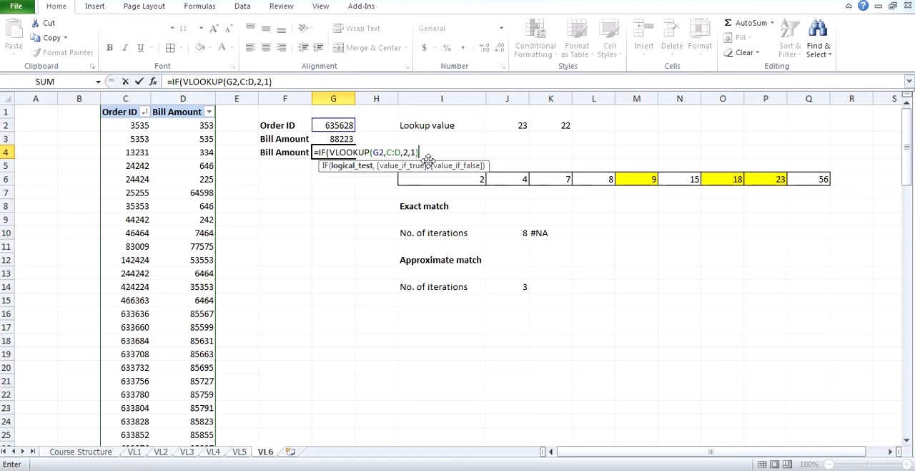
Compare the lookup in the IF test with G2 and change its column index to 1.
text(=)
click(338, 127)
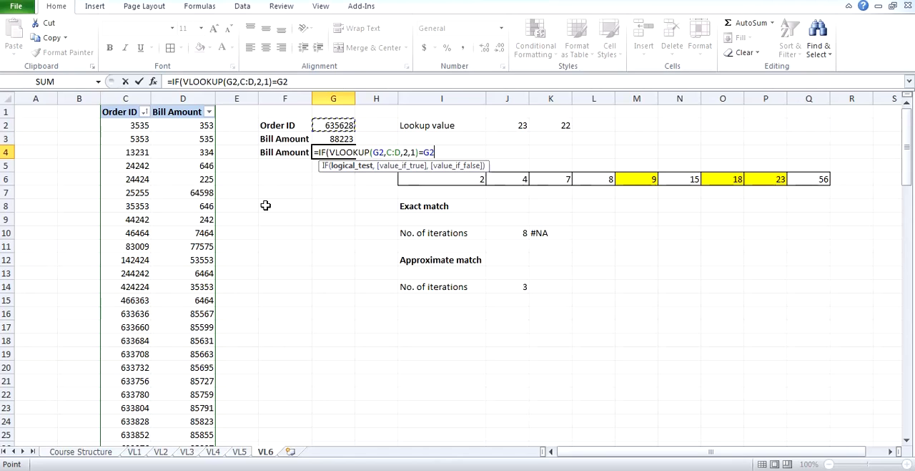
click(407, 152)
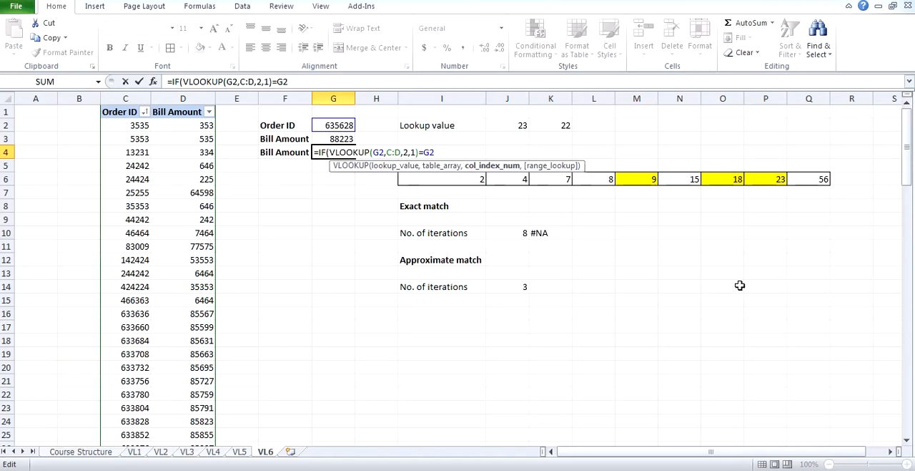
key(BackSpace)
text(1)
click(442, 152)
text(,)
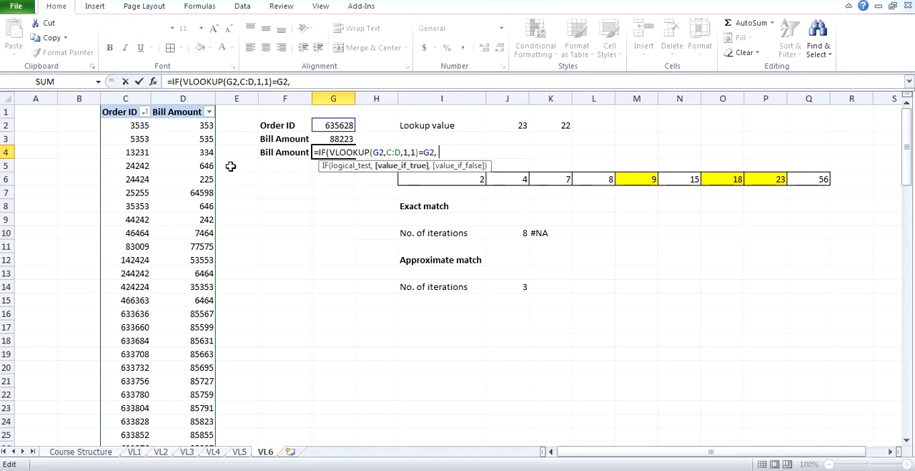
Add VLOOKUP(G2,C:D,2,1) as the IF formula's value if true.
text(vlo)
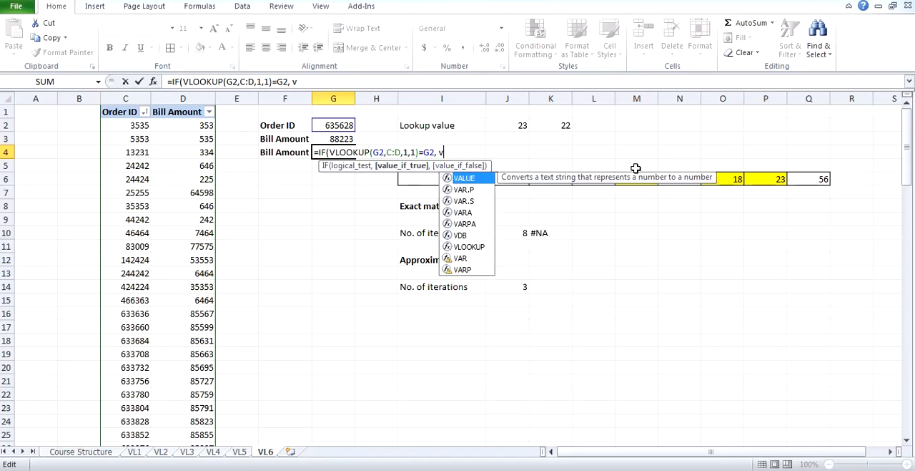
key(Tab)
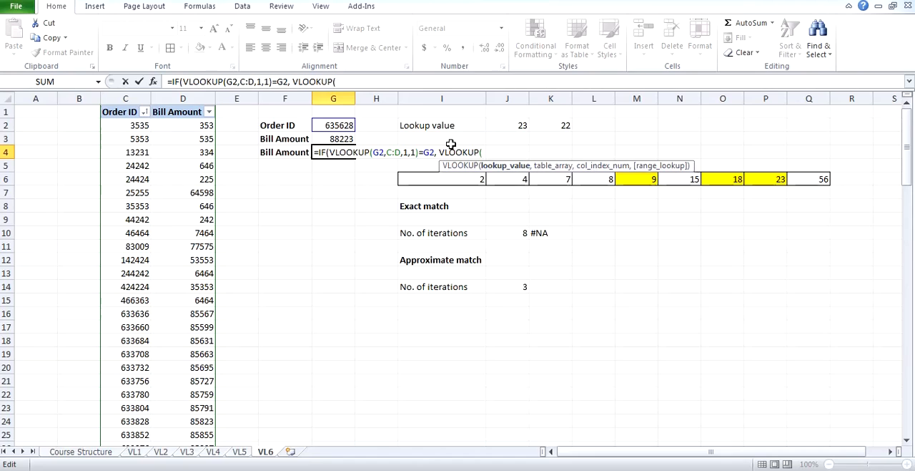
click(346, 125)
text(,)
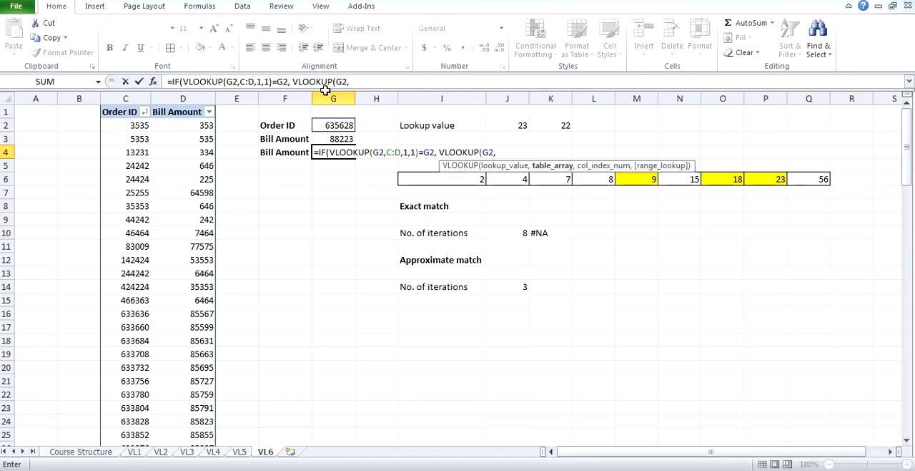
drag(125, 97, 182, 98)
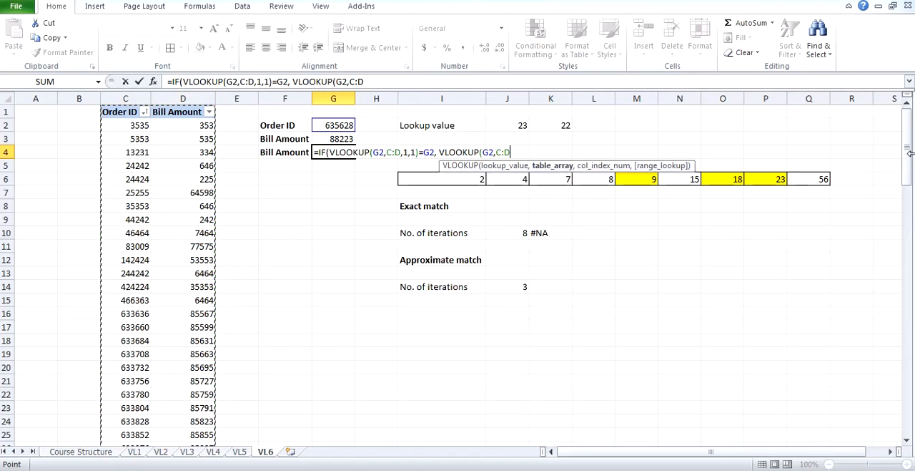
text(,2)
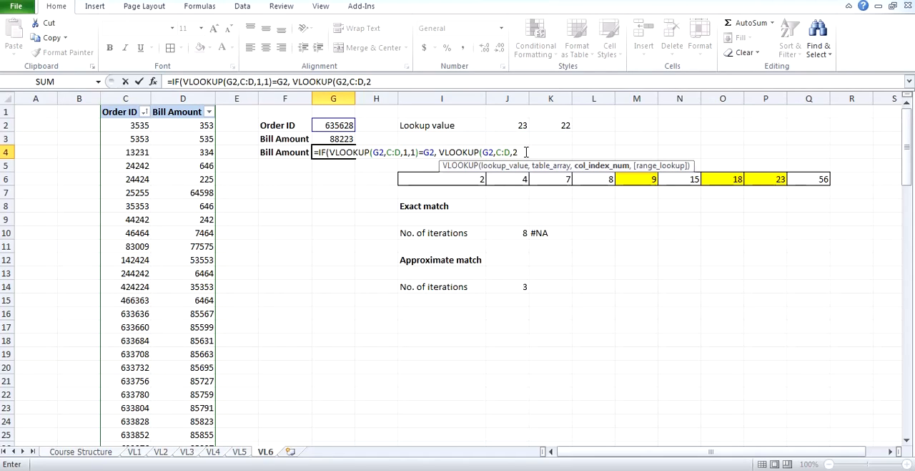
text(,)
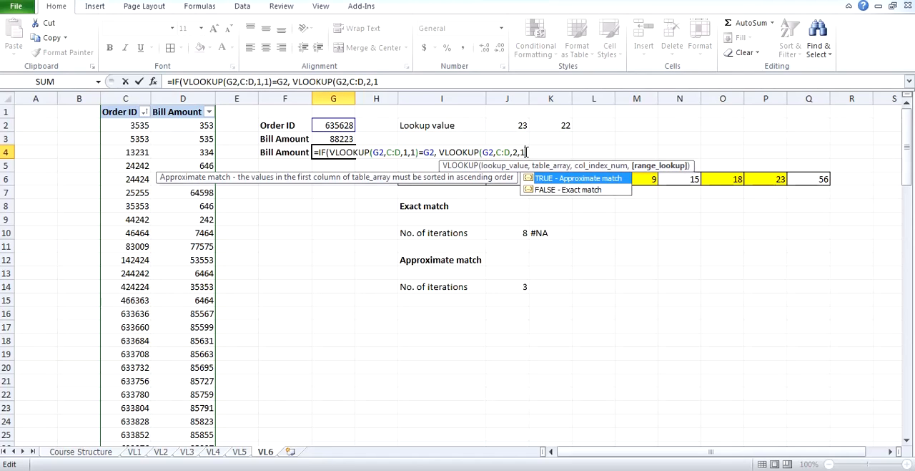
text(1))
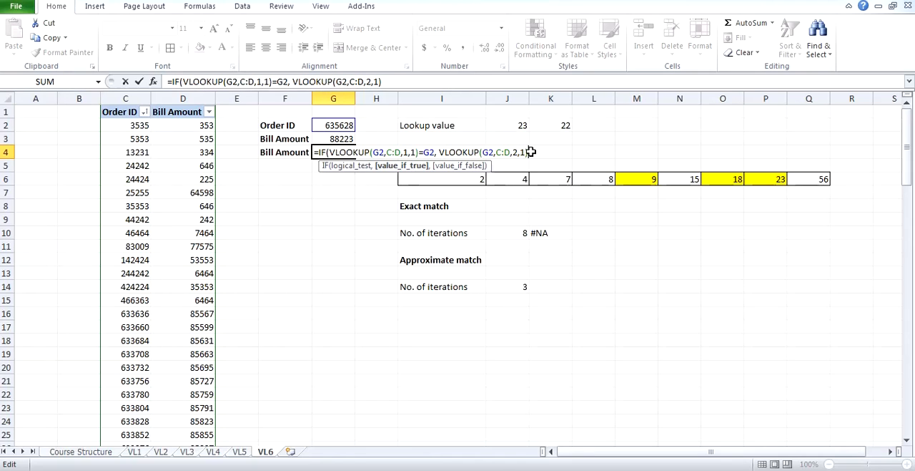
Complete the G4 formula with "Missing" as the value if false, enclosed in double quotes, and enter it.
text(, )
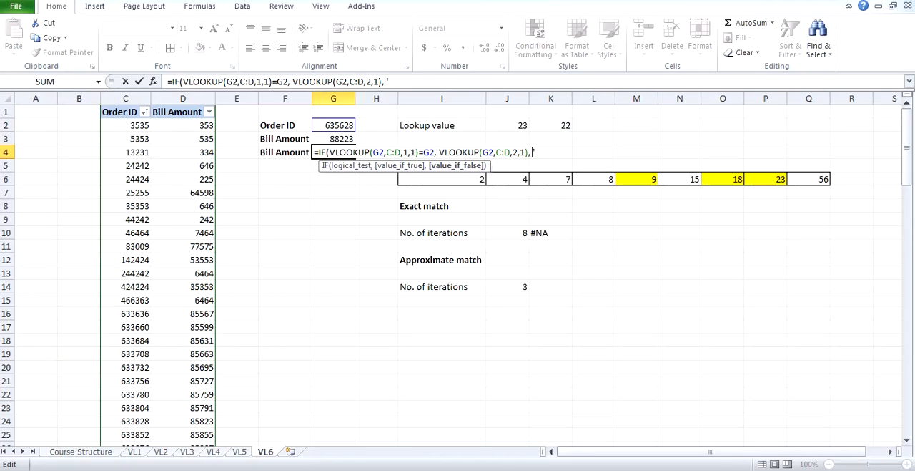
text('Missing")
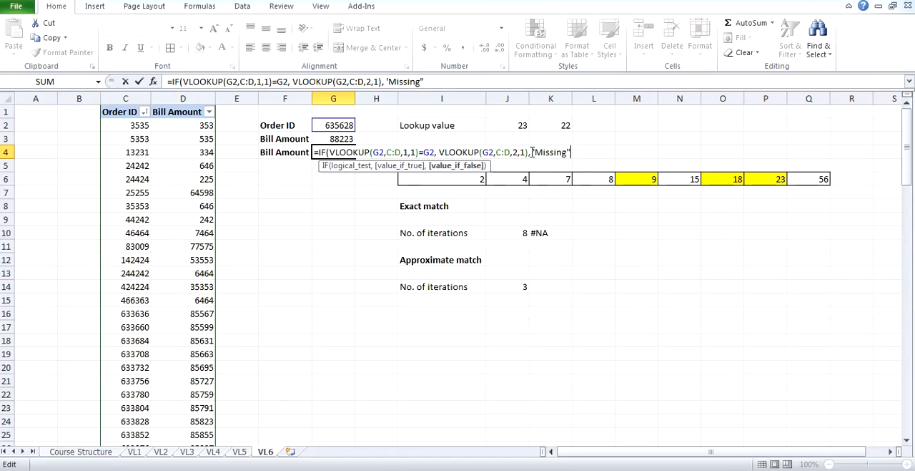
key(Return)
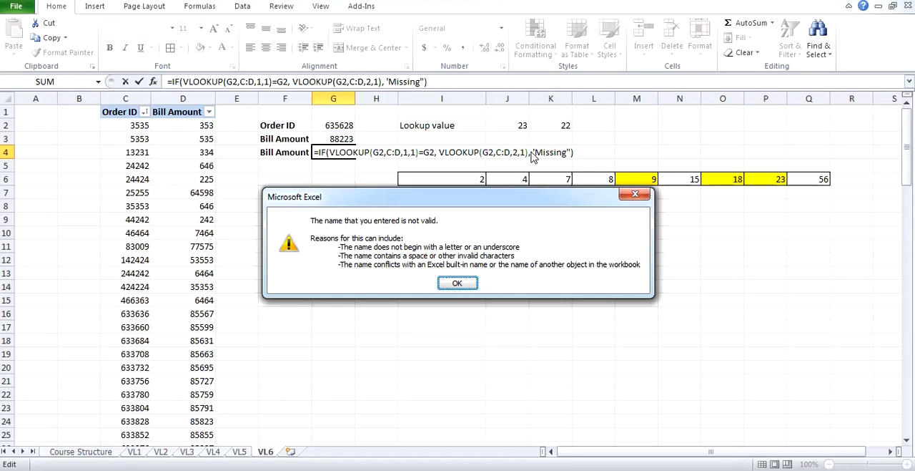
key(Return)
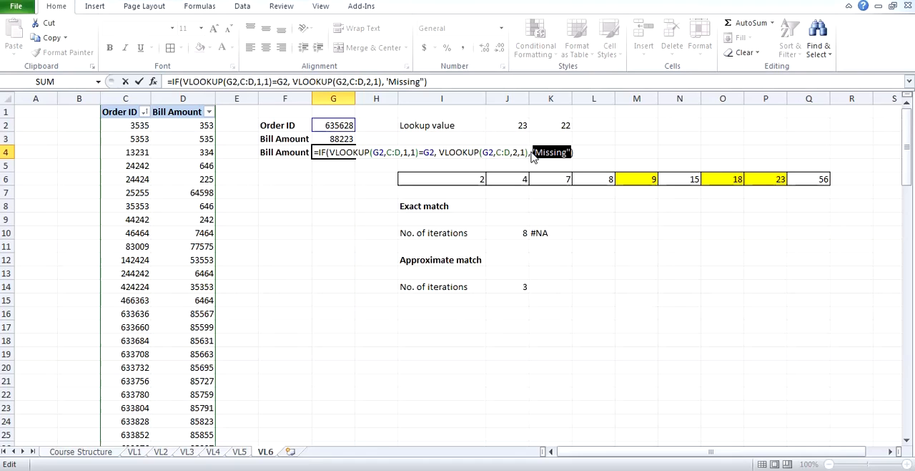
click(537, 153)
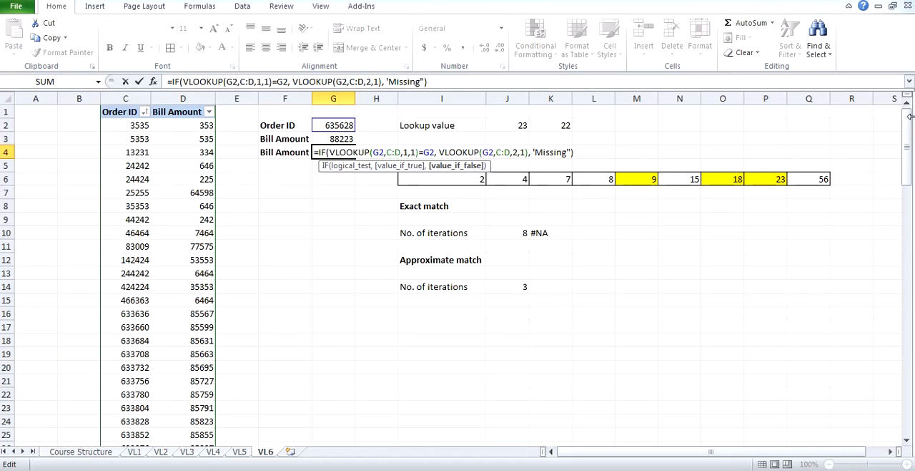
key(BackSpace)
text(")
key(Return)
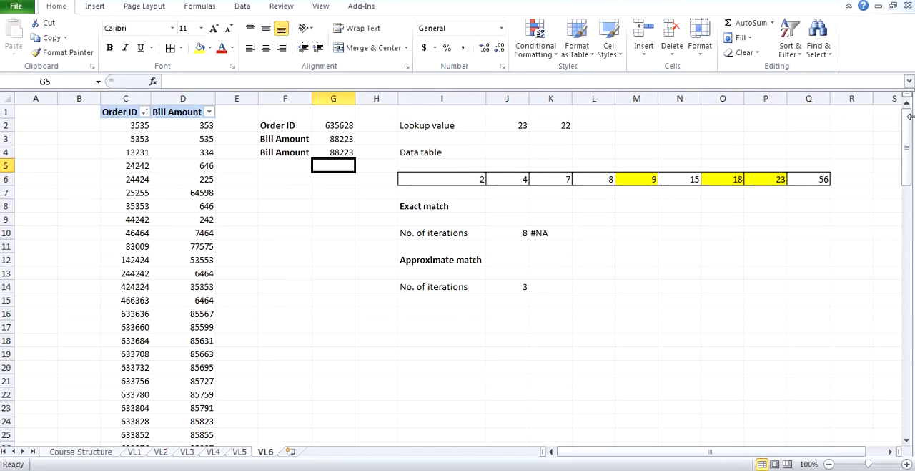
Review the IF formula in G4 together with the lookup value in G2 and the Order ID column.
click(333, 152)
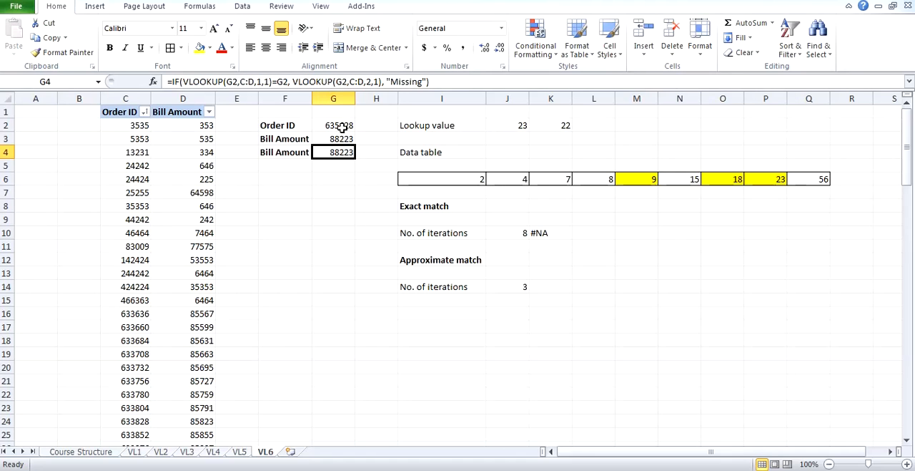
click(342, 126)
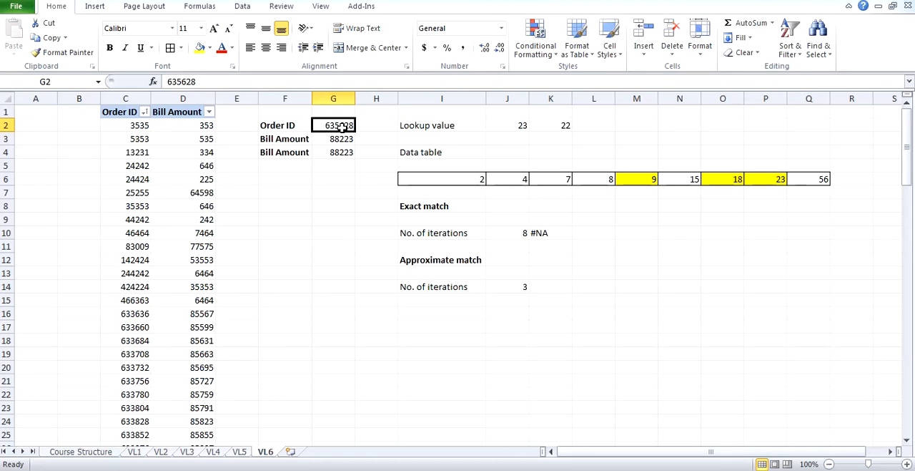
click(126, 97)
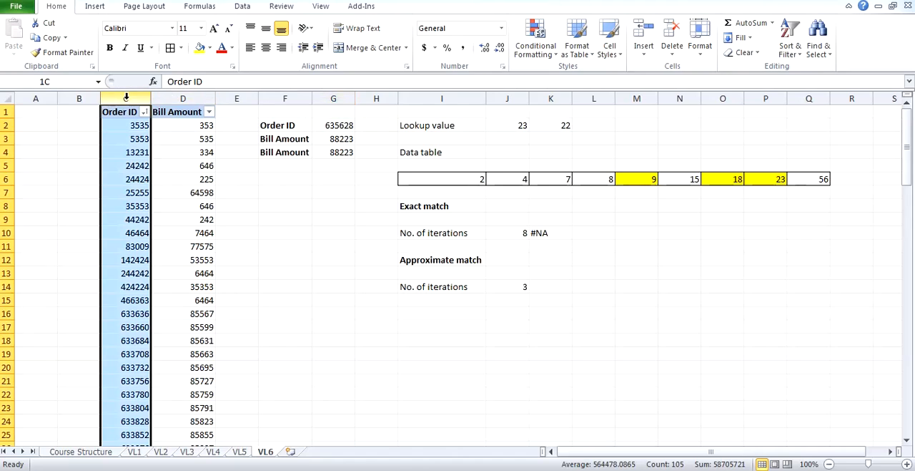
click(335, 126)
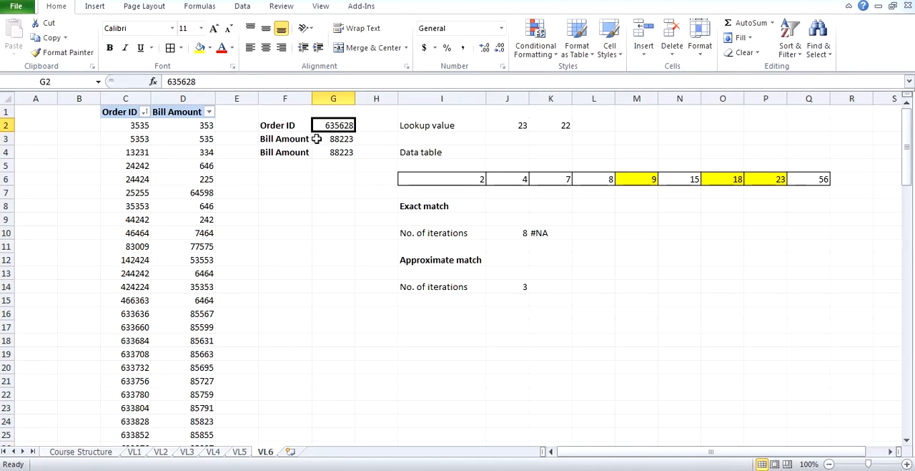
click(341, 152)
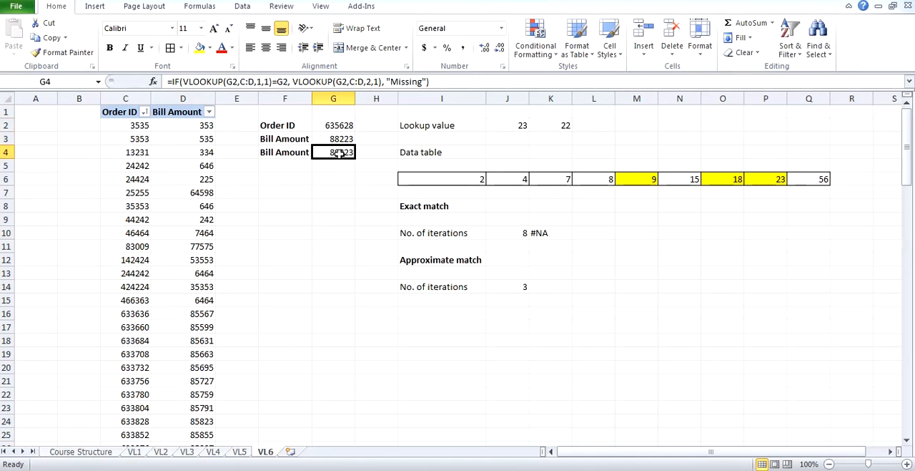
Examine the logical test, value if true and value if false in the G4 IF formula without editing them.
click(259, 81)
drag(259, 82, 261, 81)
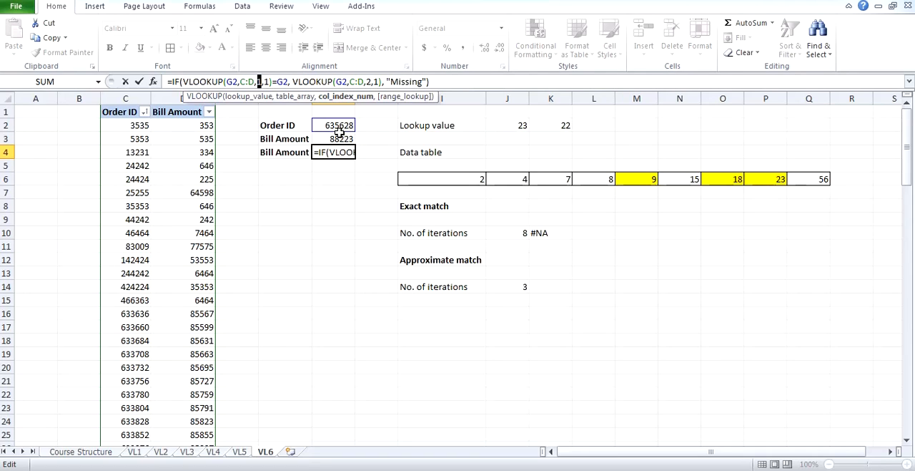
drag(270, 81, 183, 80)
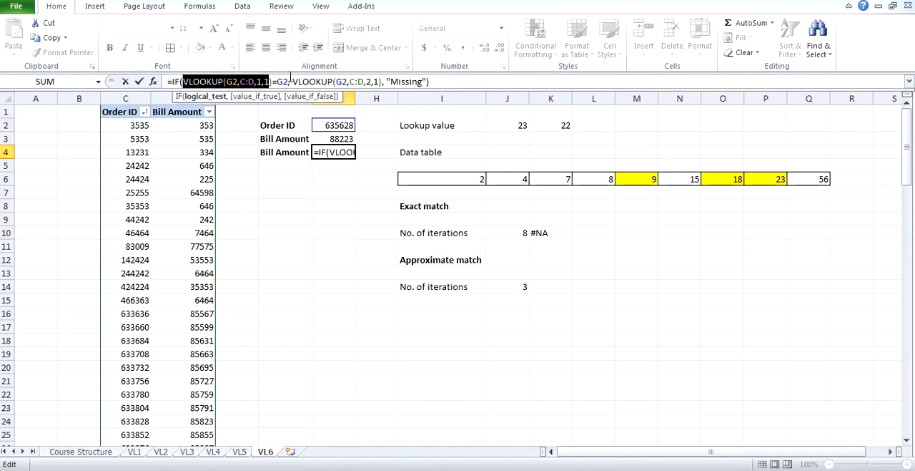
drag(289, 81, 384, 83)
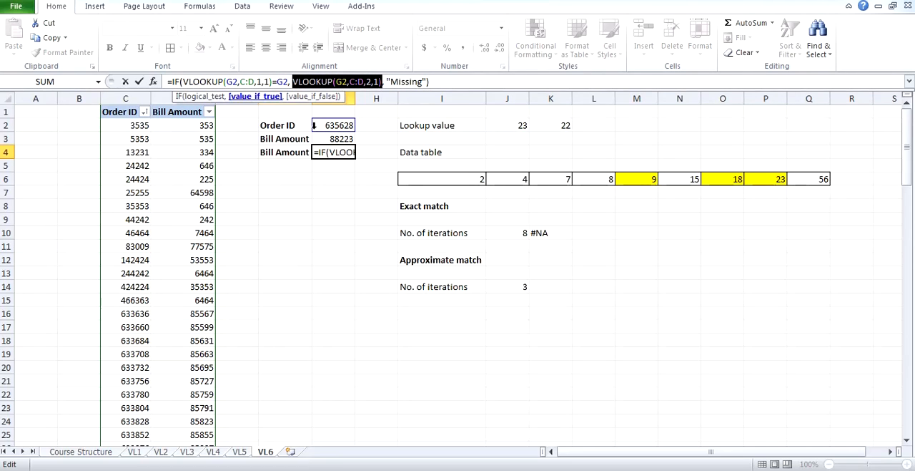
click(368, 82)
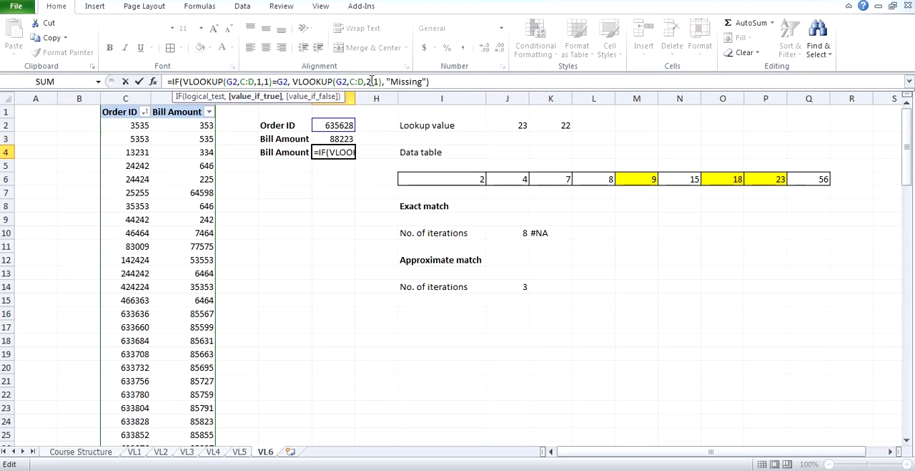
double_click(368, 81)
drag(288, 82, 189, 82)
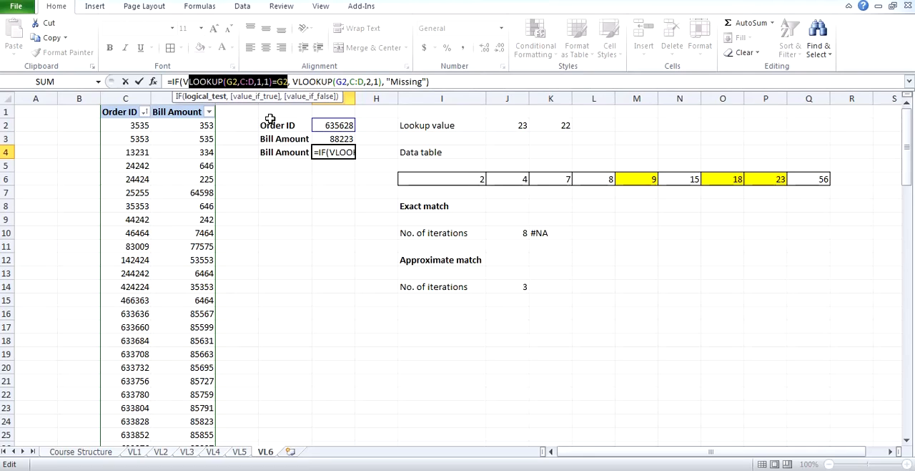
drag(391, 81, 425, 82)
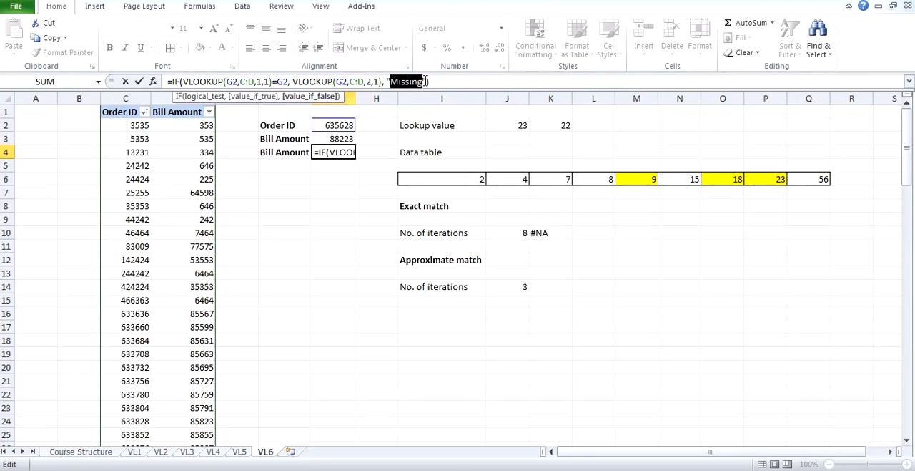
key(Escape)
click(339, 180)
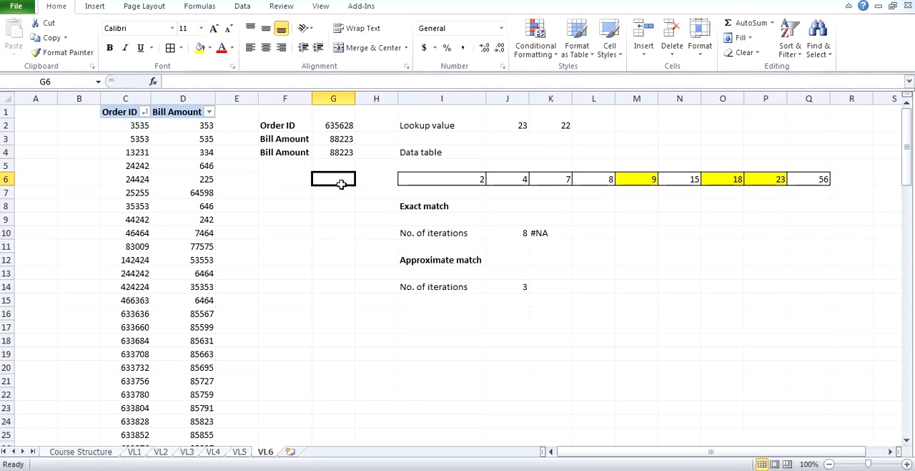
Test both Bill Amount lookups by entering a different order ID in G2, and undo the entry.
click(342, 125)
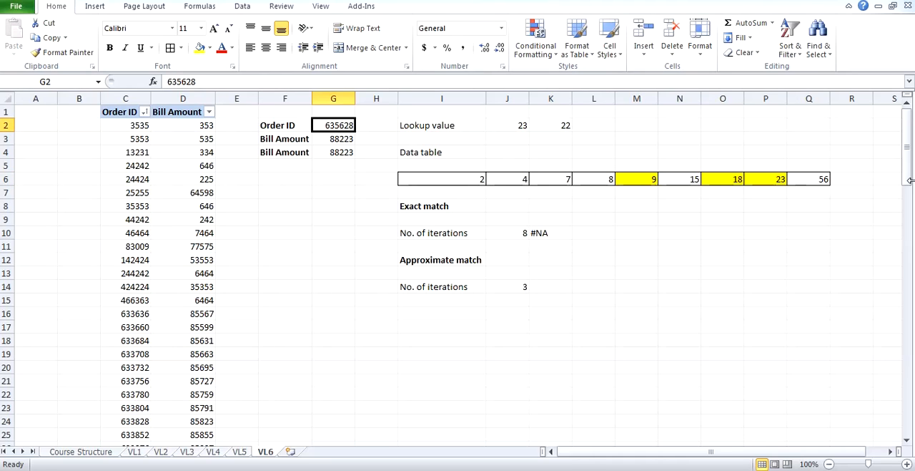
text(687624624)
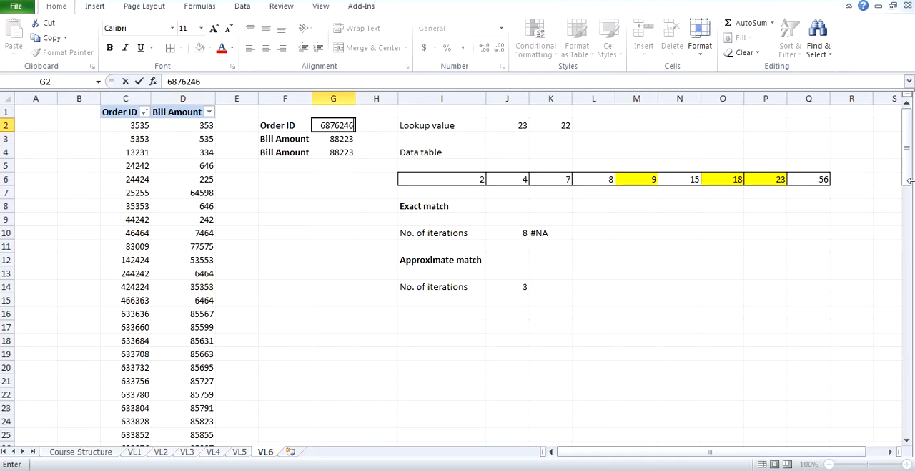
key(BackSpace)
key(BackSpace)
key(BackSpace)
key(Return)
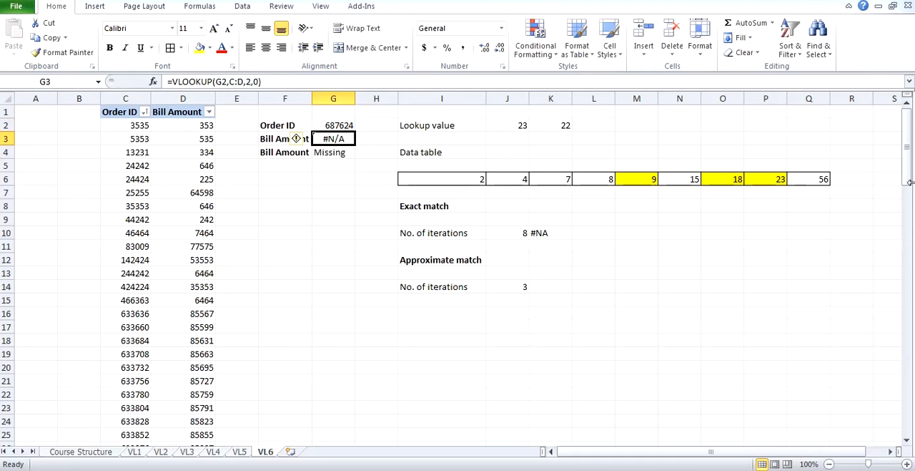
click(339, 152)
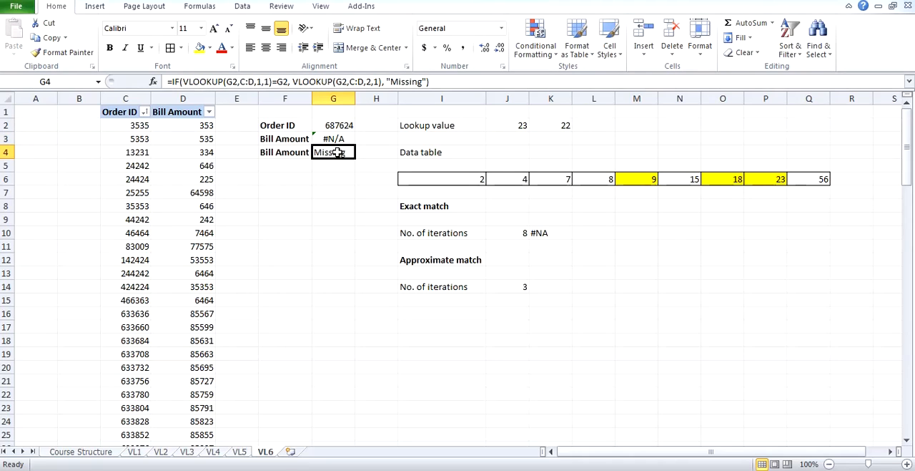
key(ctrl+z)
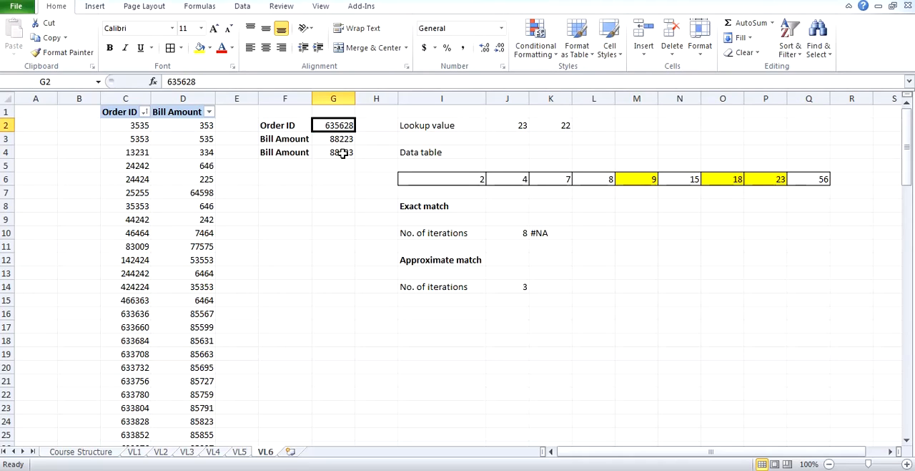
Compare the exact-match VLOOKUP in G3 with the IF formula using approximate matches in G4.
click(342, 139)
drag(342, 141, 341, 148)
click(338, 151)
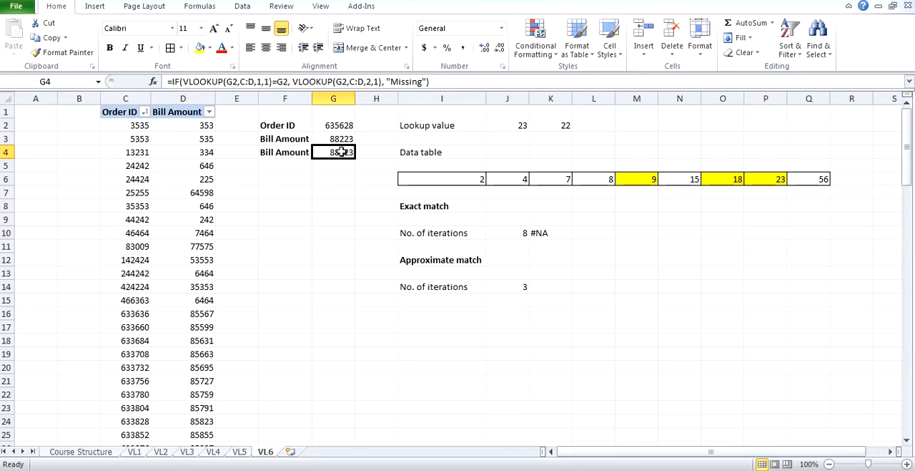
click(340, 138)
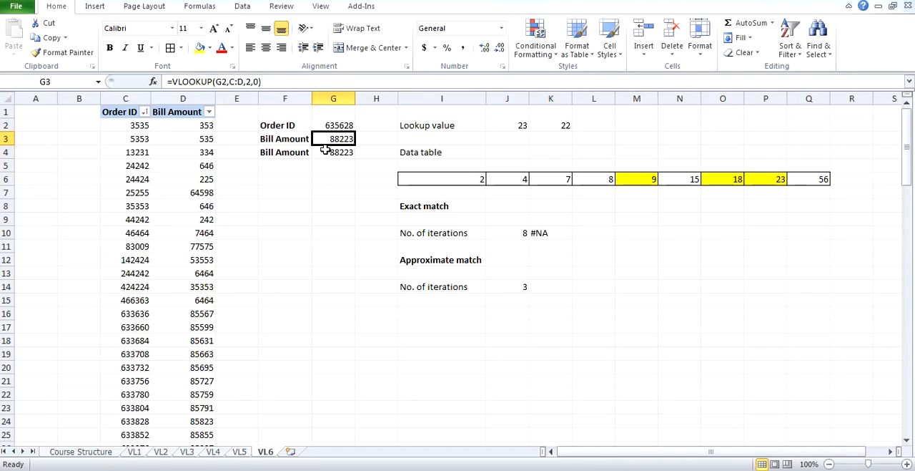
click(338, 151)
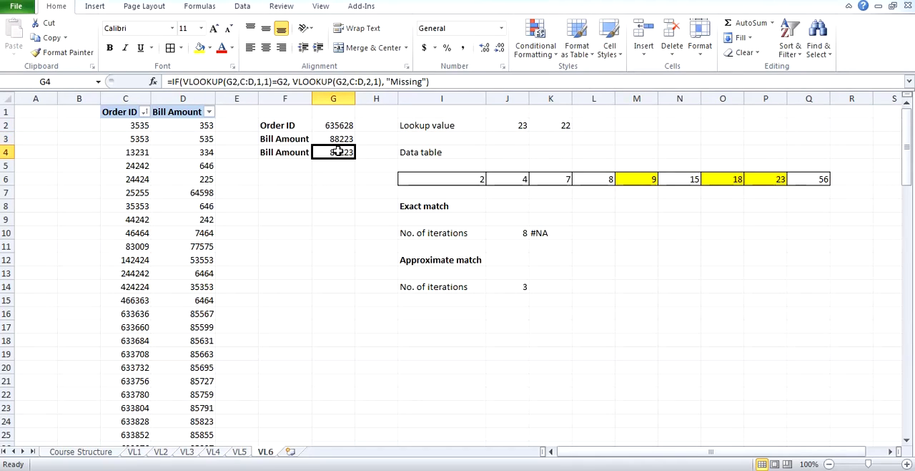
drag(339, 139, 341, 151)
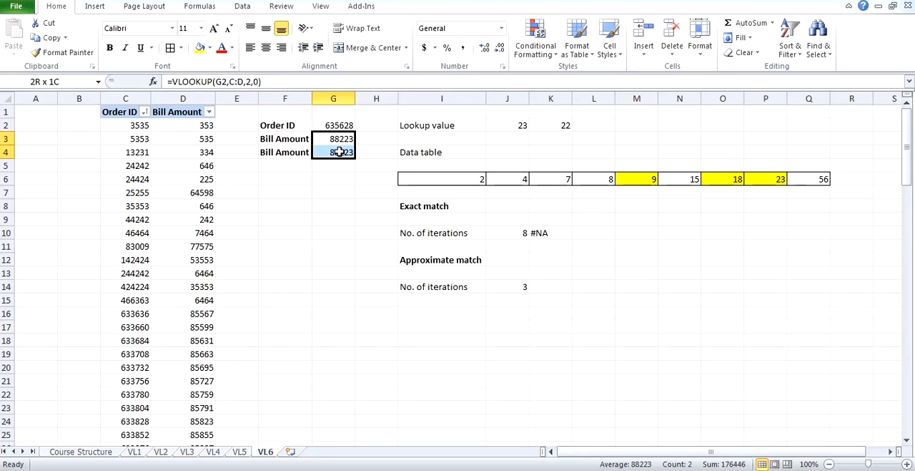
Trace the exact-match search down the Order ID column from its first record to the order ID in G2.
click(143, 124)
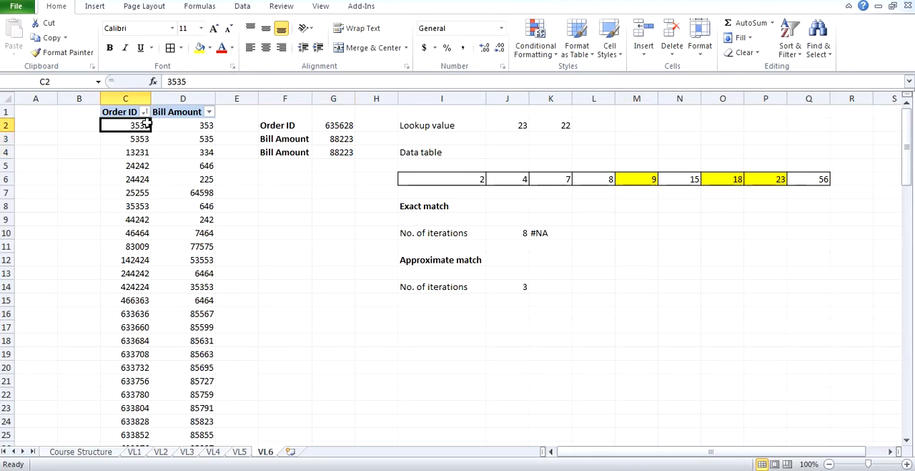
click(141, 137)
click(139, 163)
scroll(138, 214, down, 20)
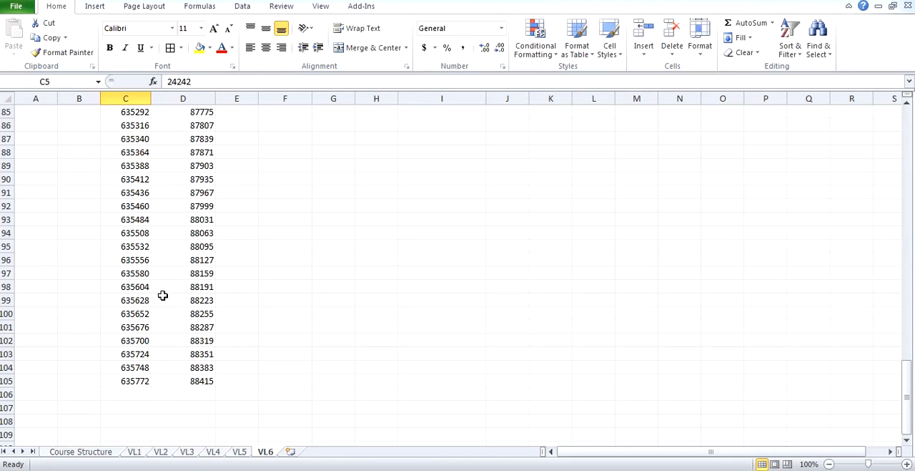
click(138, 299)
drag(907, 398, 907, 136)
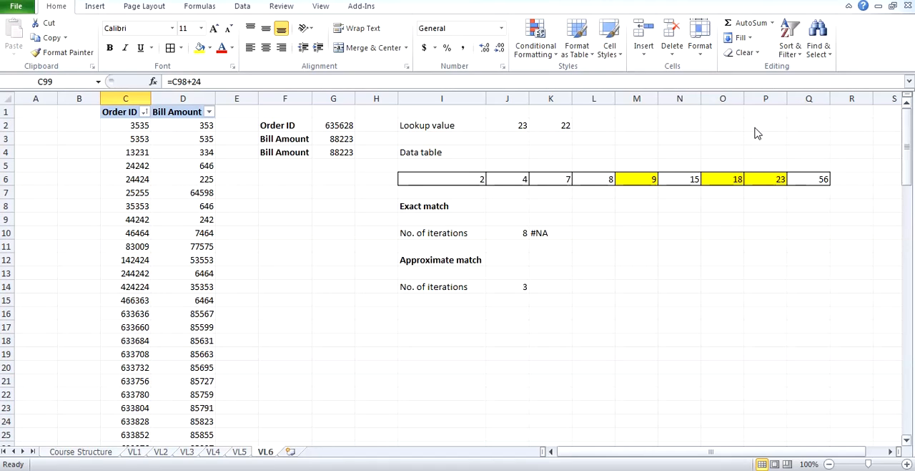
Examine the sample data table in row 6, trace the approximate-match search through the Order ID column, and review the formulas in G3 and G4.
drag(480, 179, 823, 195)
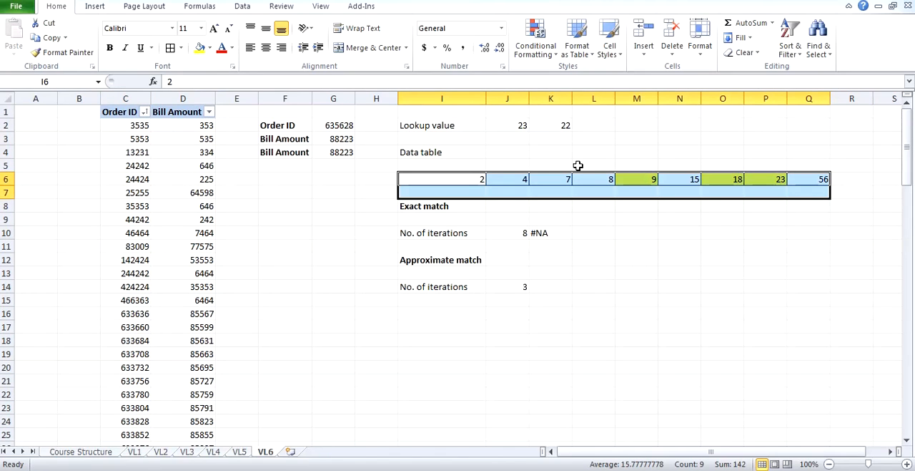
click(318, 149)
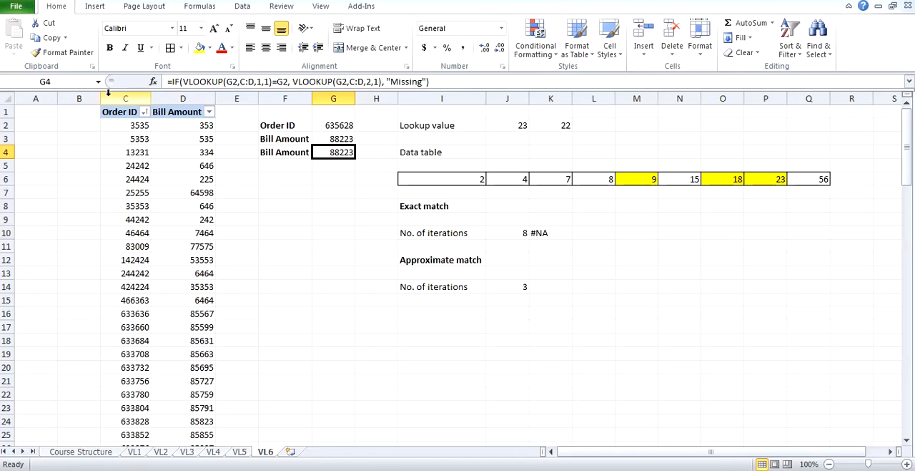
scroll(103, 320, down, 5)
scroll(102, 320, down, 4)
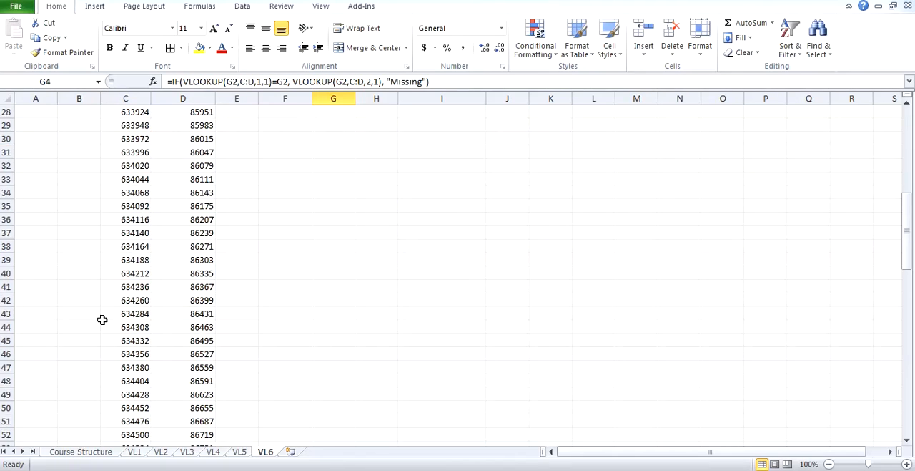
click(129, 246)
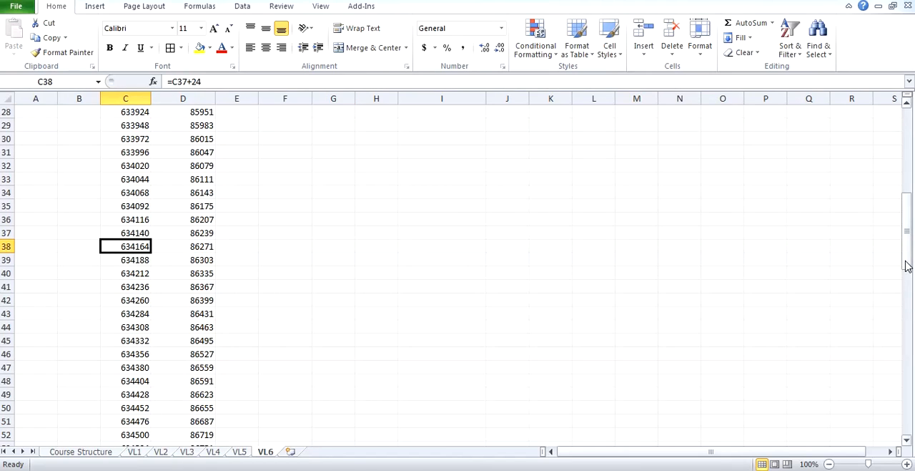
drag(906, 267, 905, 179)
scroll(321, 180, down, 5)
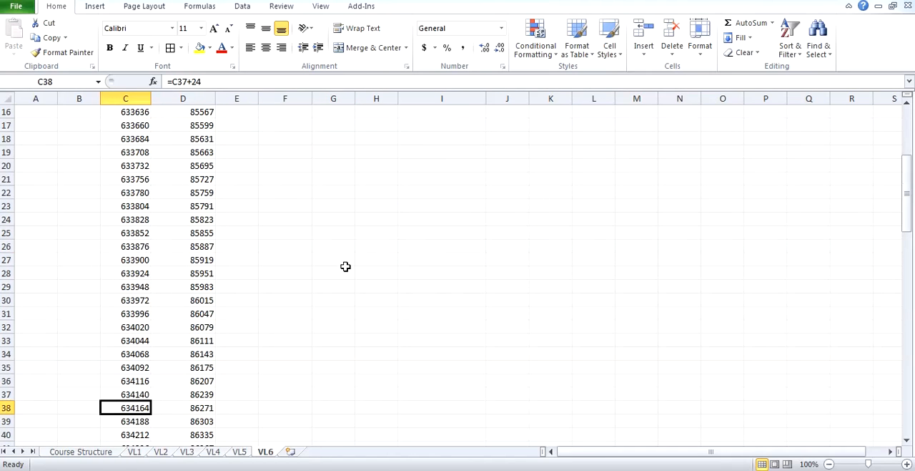
scroll(346, 266, down, 3)
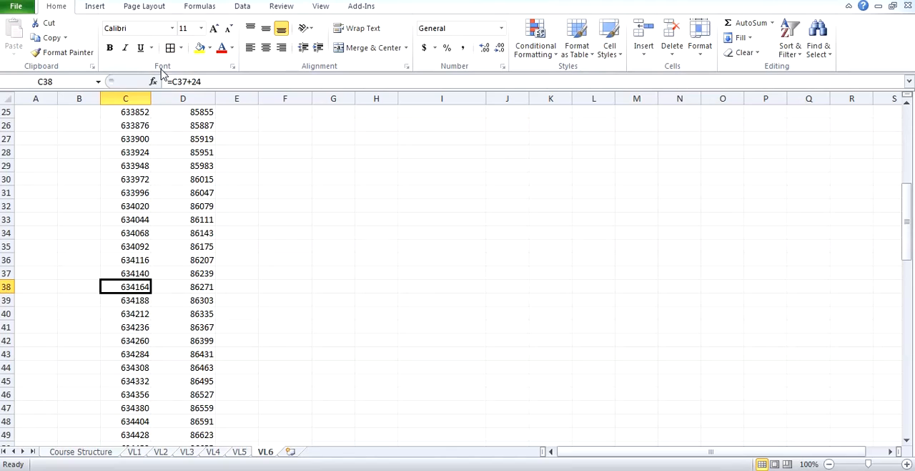
scroll(138, 214, down, 2)
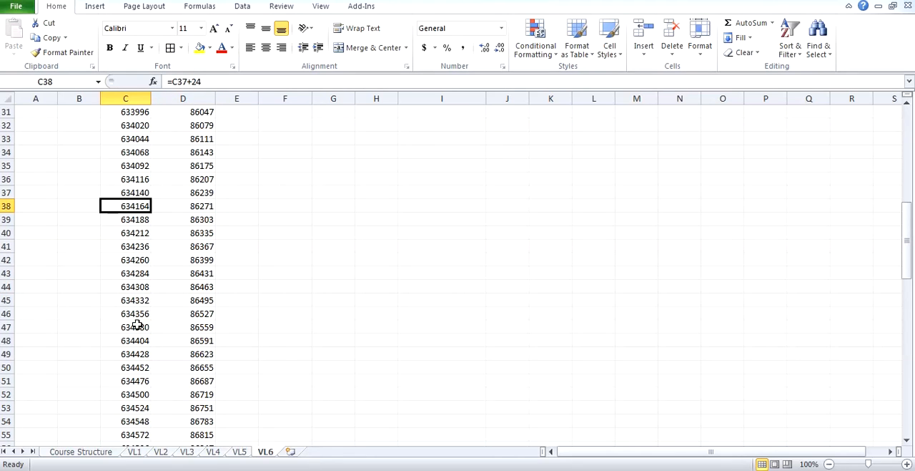
scroll(138, 325, down, 2)
drag(910, 286, 911, 161)
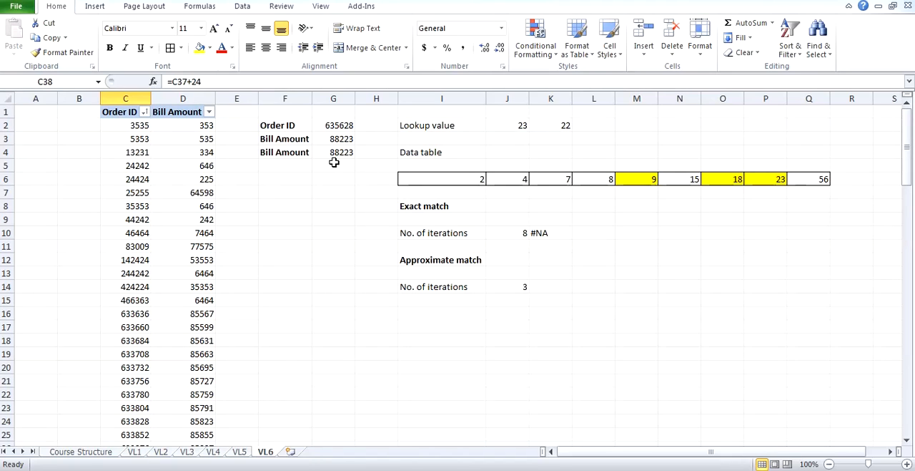
click(341, 138)
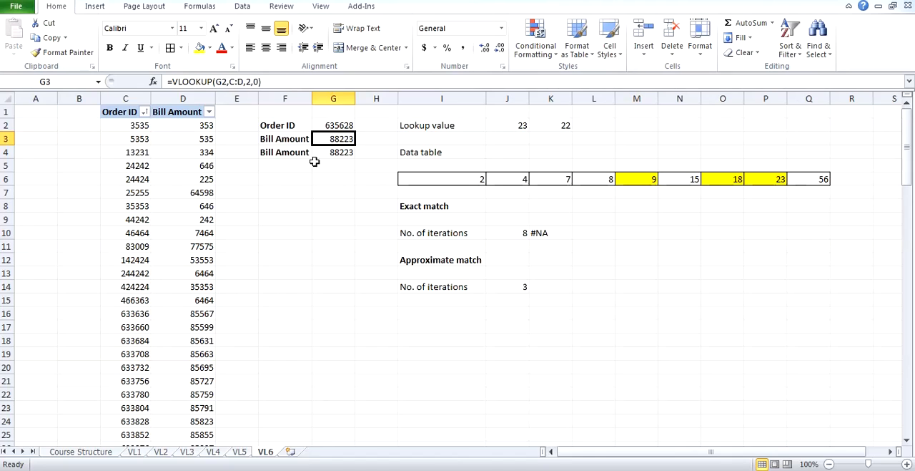
click(339, 155)
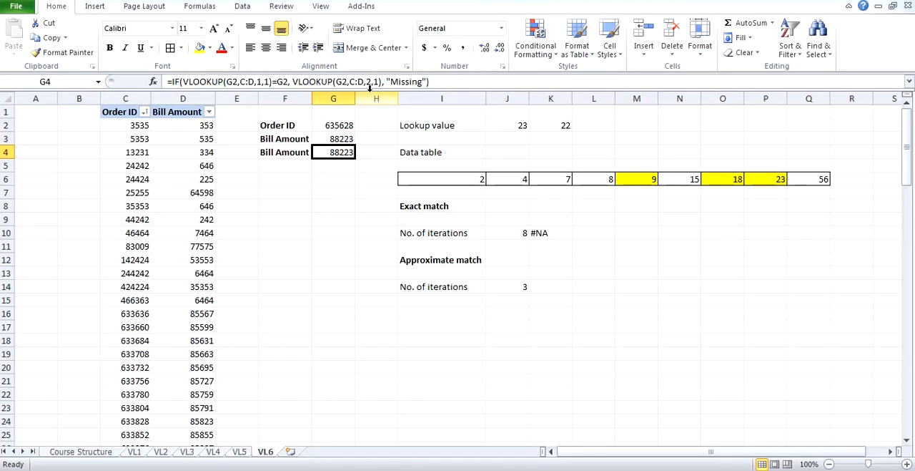